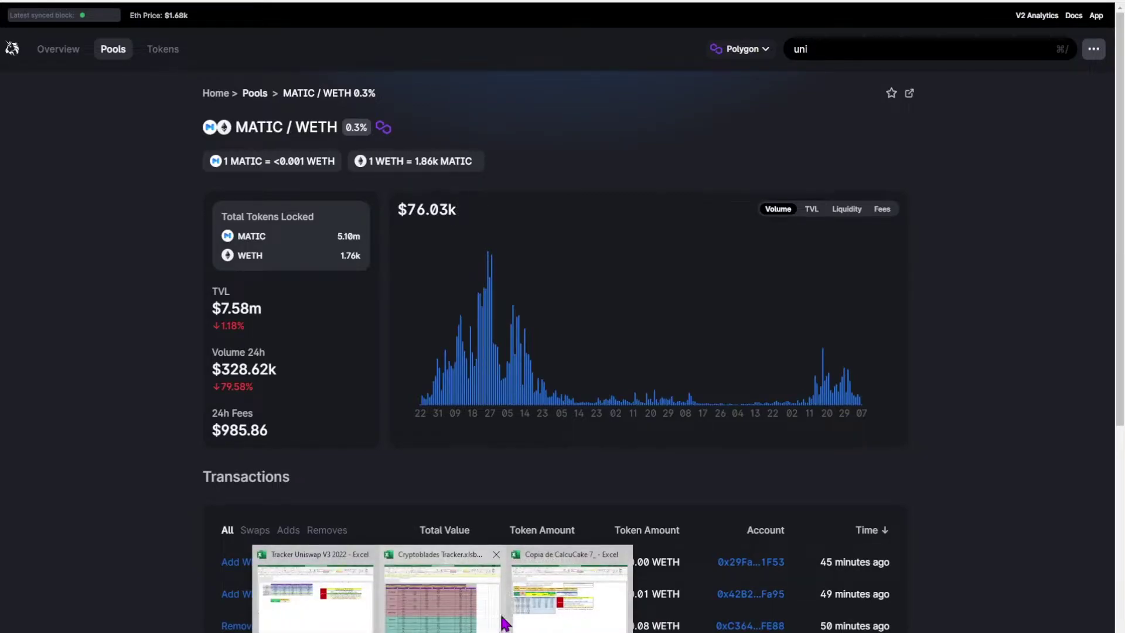
Switch to the Tracker Uniswap V3 2022 workbook in Excel and examine Pool 1's pair, tier, TVL, fees, volume, APR and volume/TVL ratio
click(345, 599)
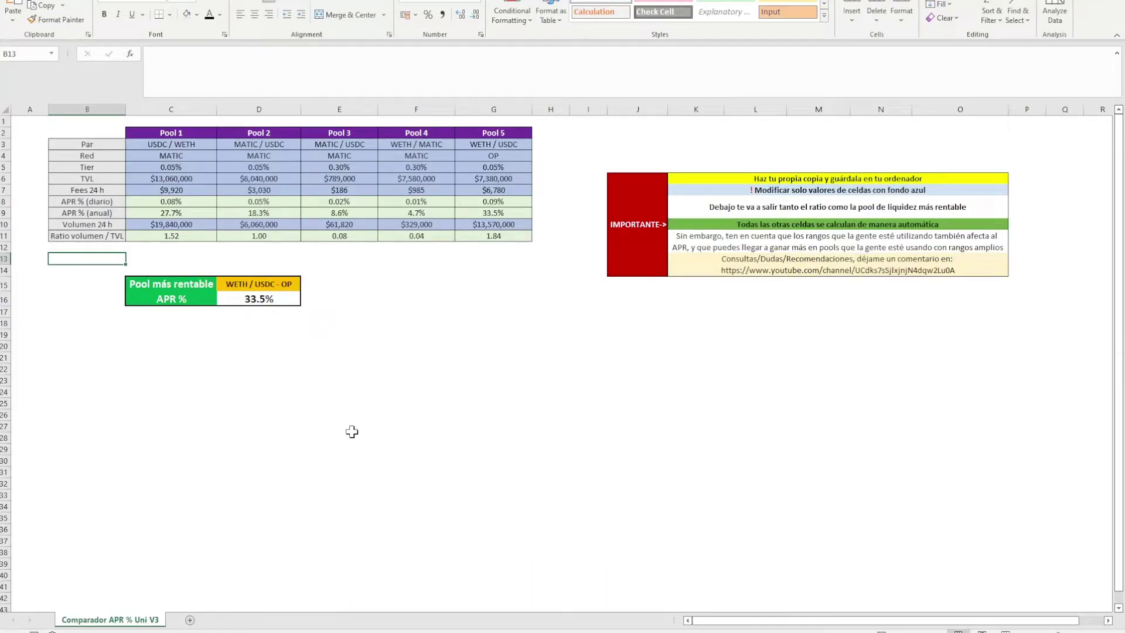
click(302, 414)
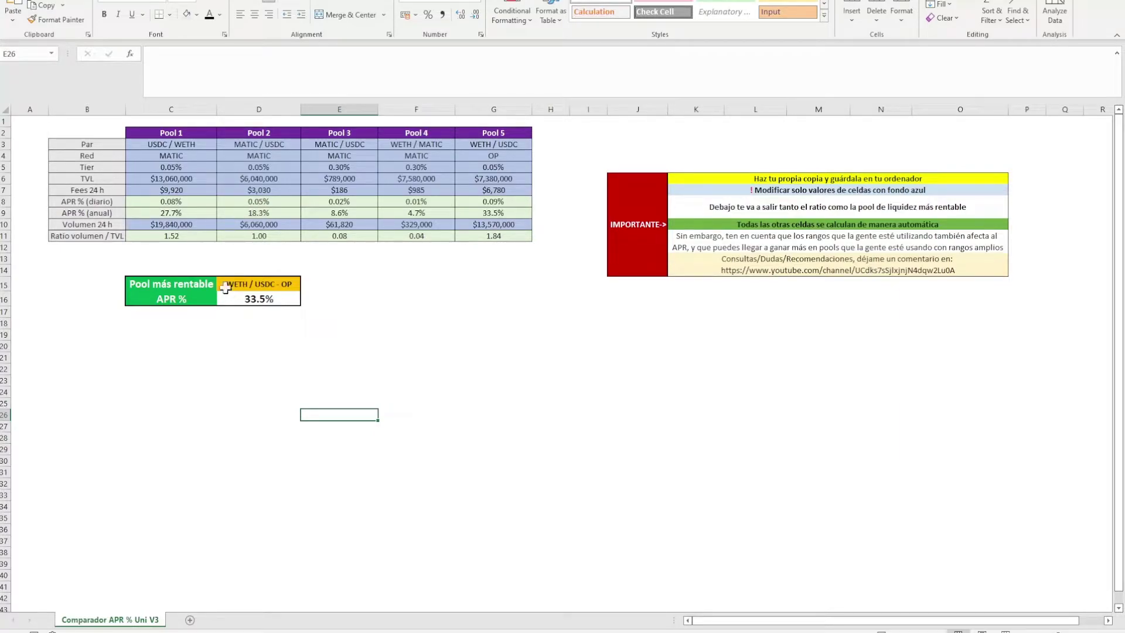
click(162, 147)
drag(162, 147, 206, 162)
click(168, 167)
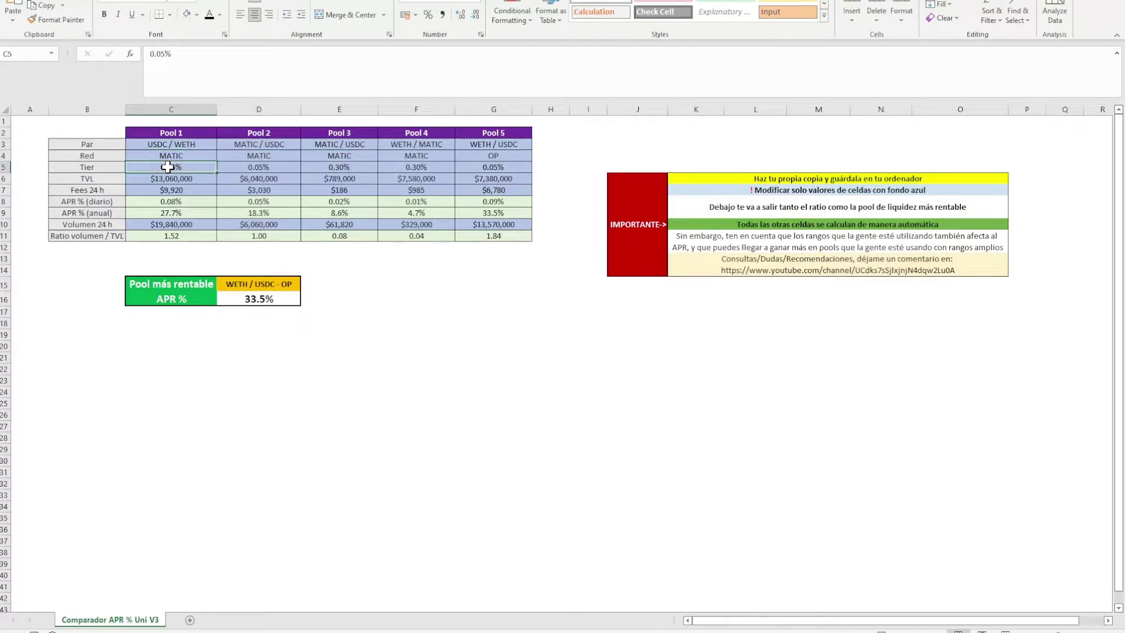
click(153, 180)
click(166, 189)
click(151, 225)
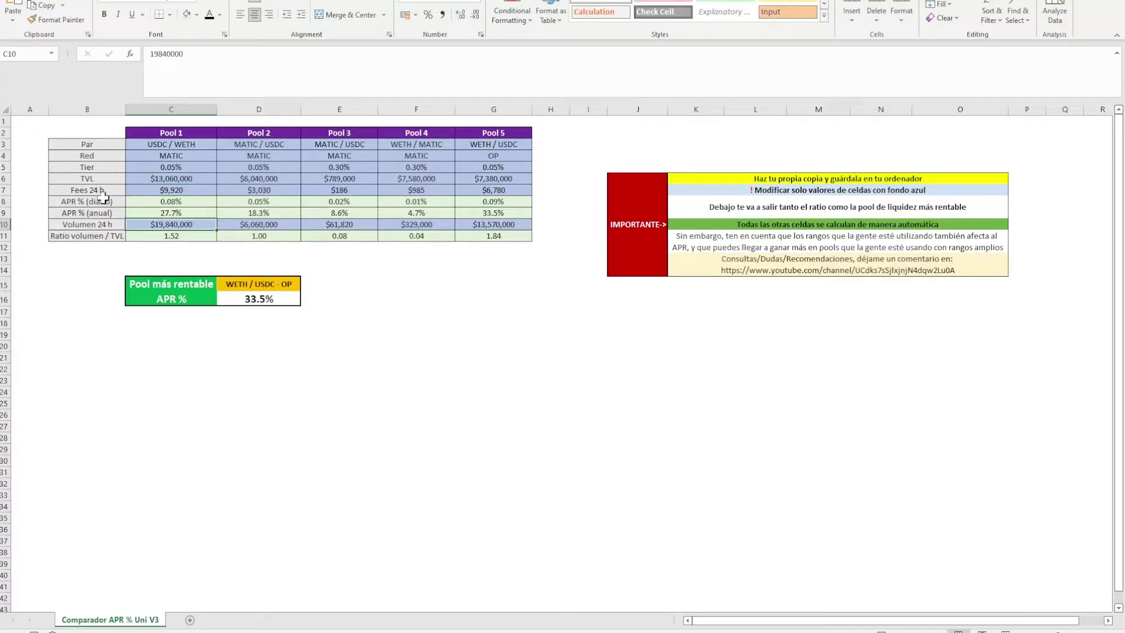
click(141, 202)
click(161, 212)
click(171, 237)
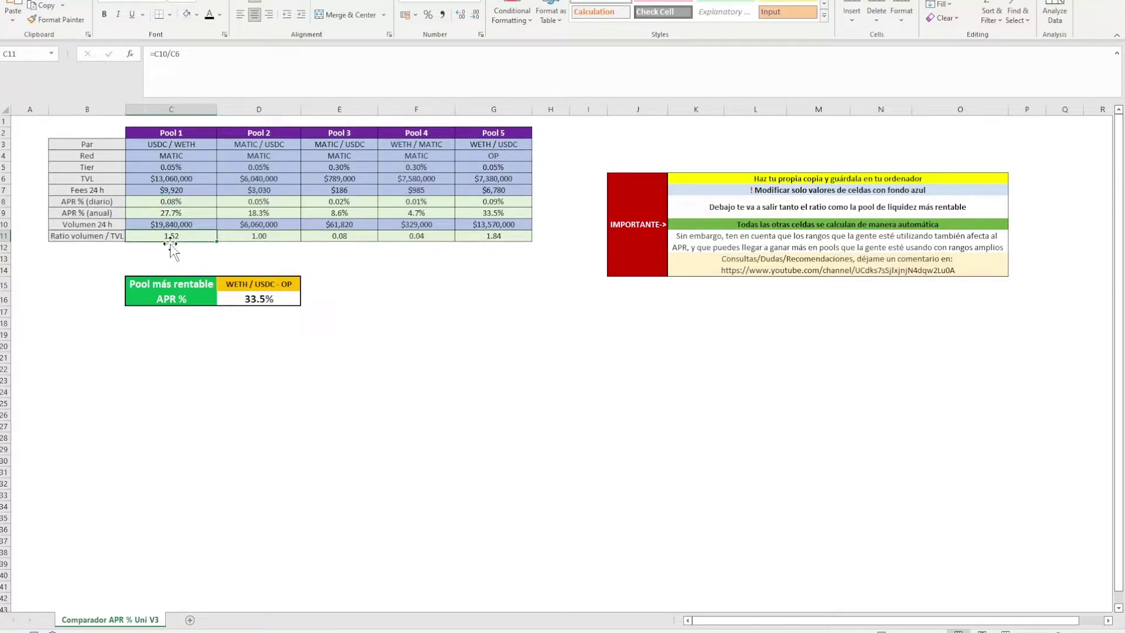
click(111, 237)
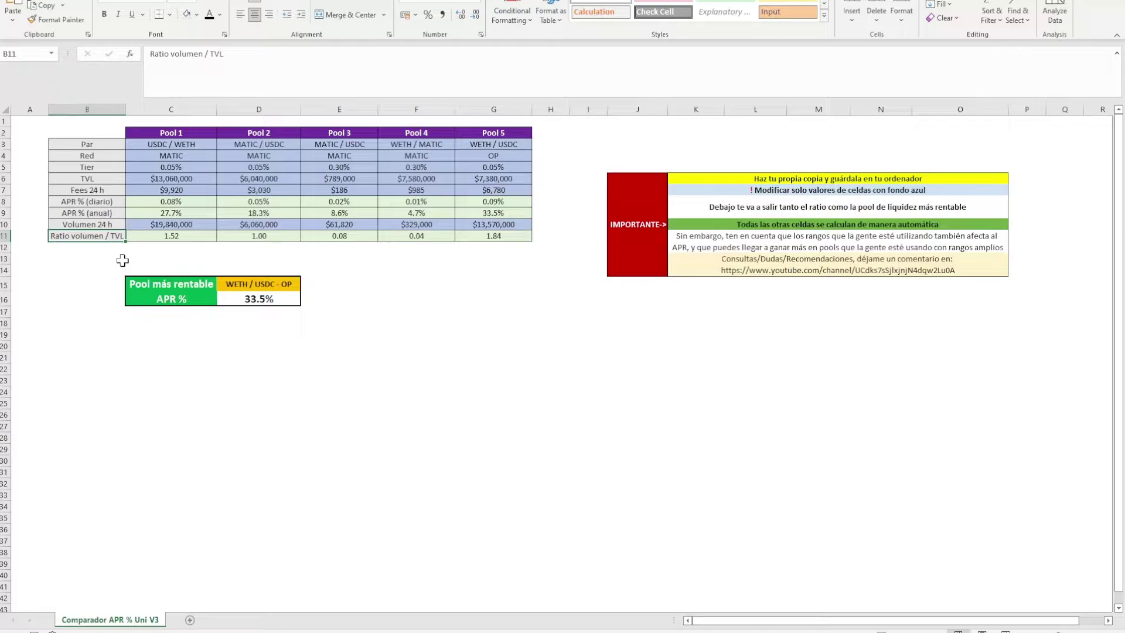
Compare the TVL and 24 h volume rows across all five pools and review the Pool 1 column
drag(155, 178, 489, 181)
drag(170, 225, 496, 226)
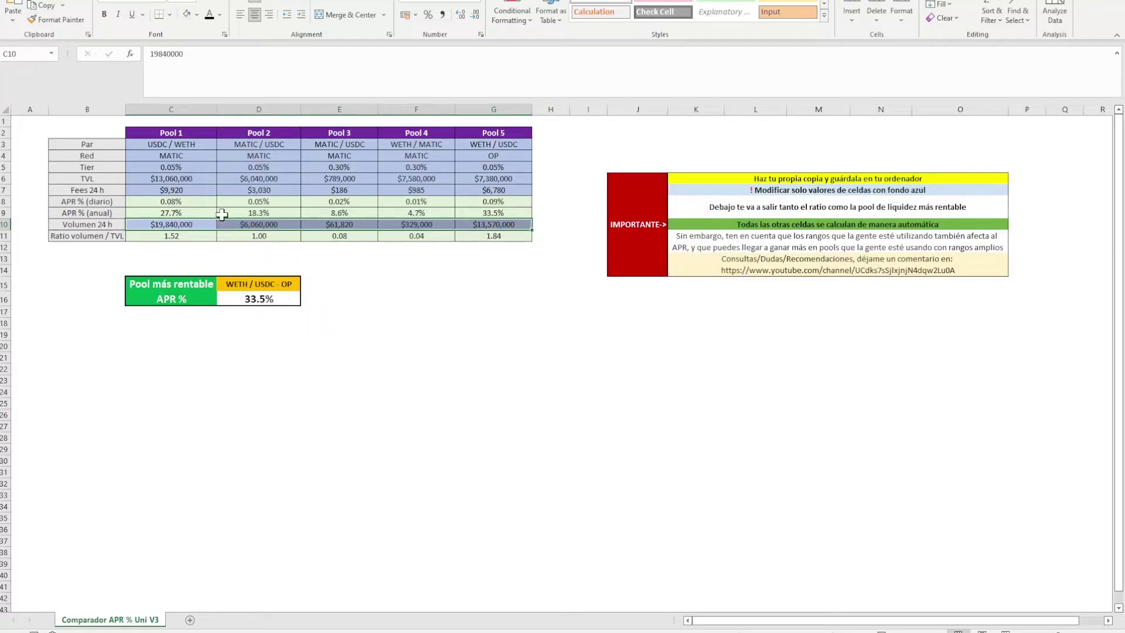
click(171, 147)
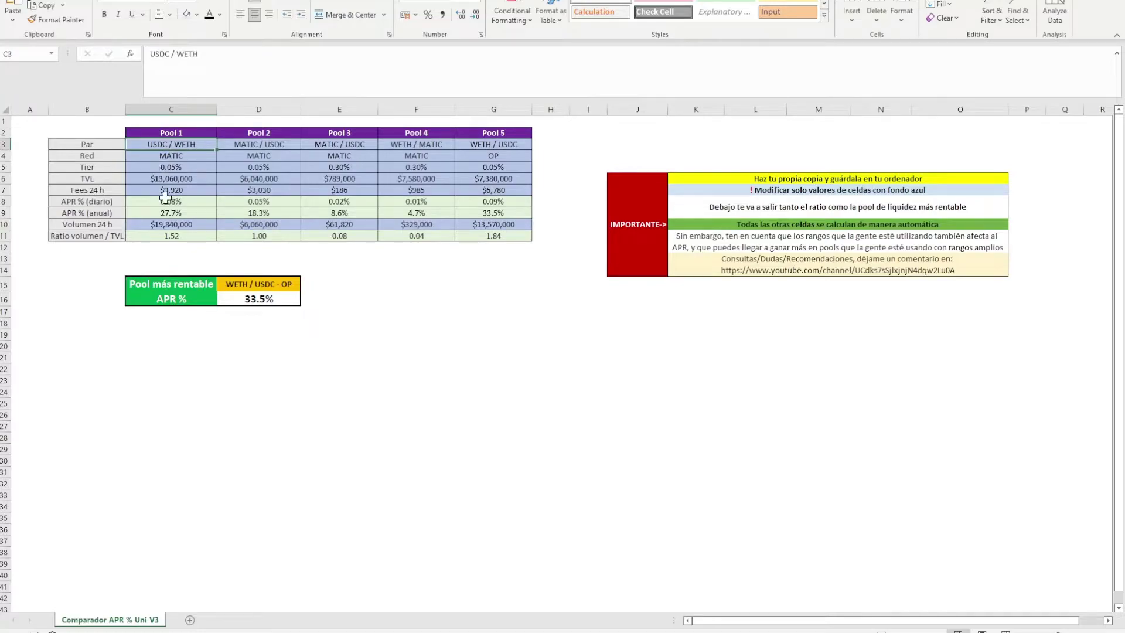
click(173, 156)
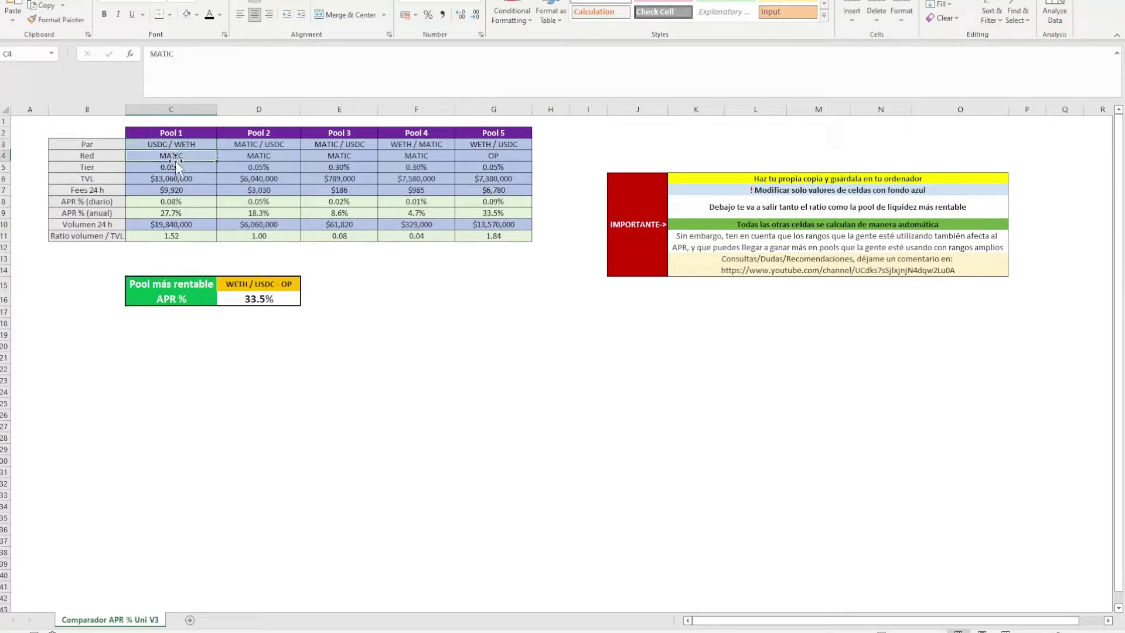
click(154, 179)
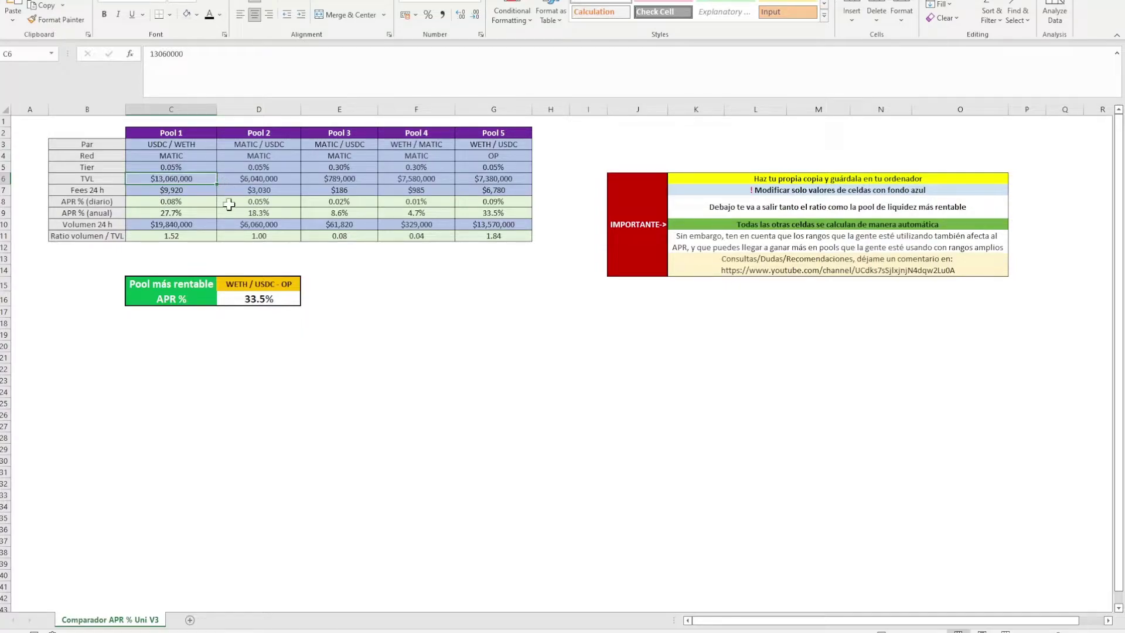
click(191, 222)
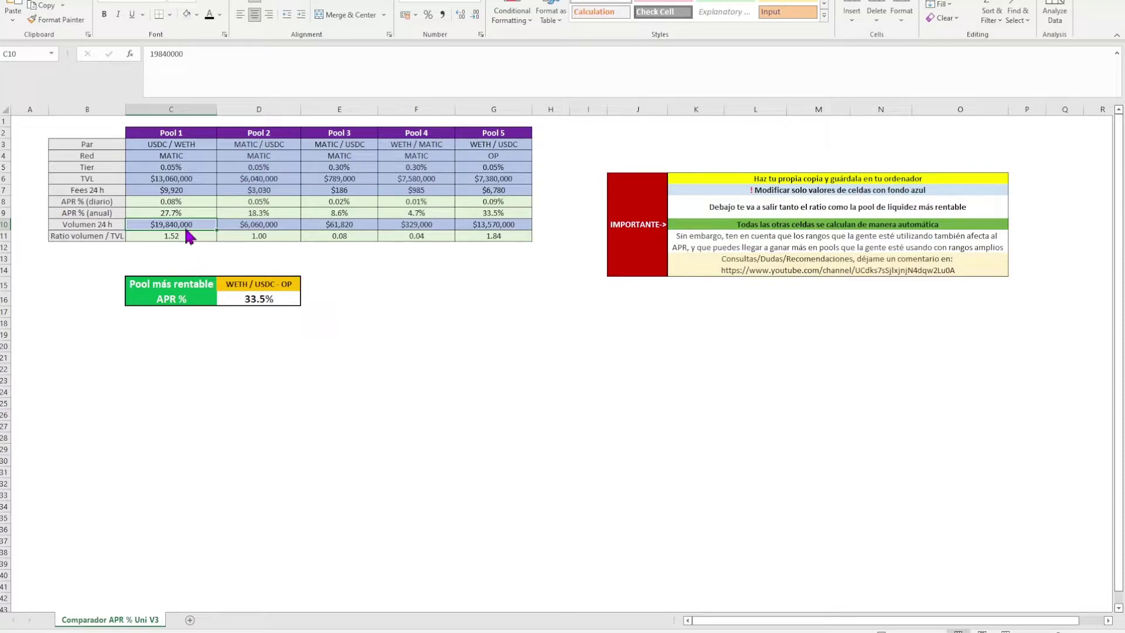
click(187, 239)
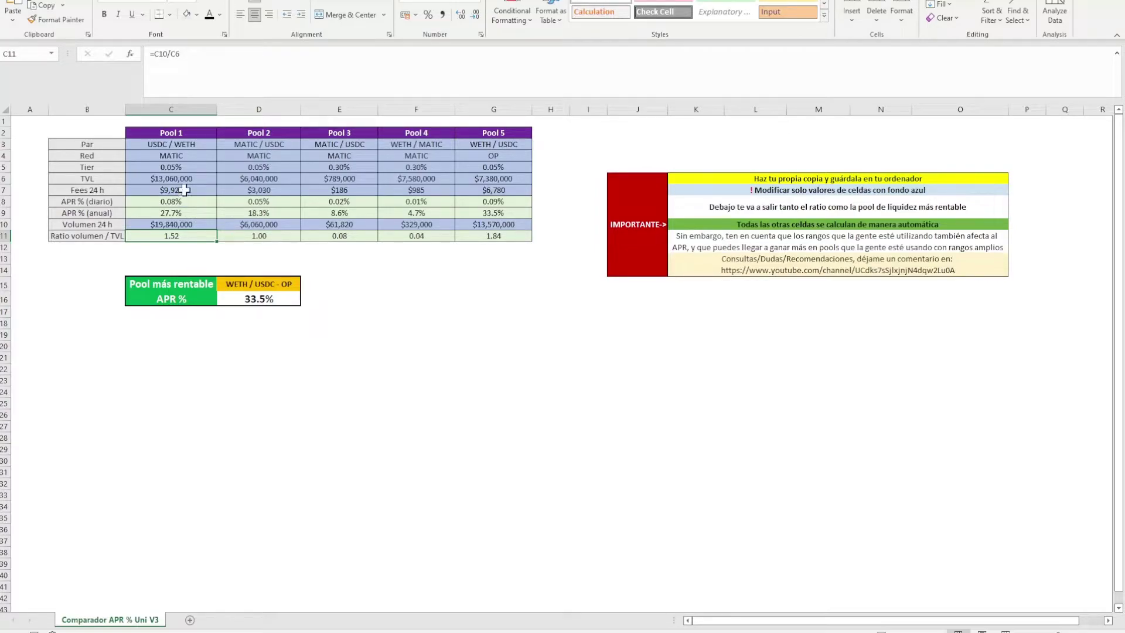
drag(186, 133, 189, 242)
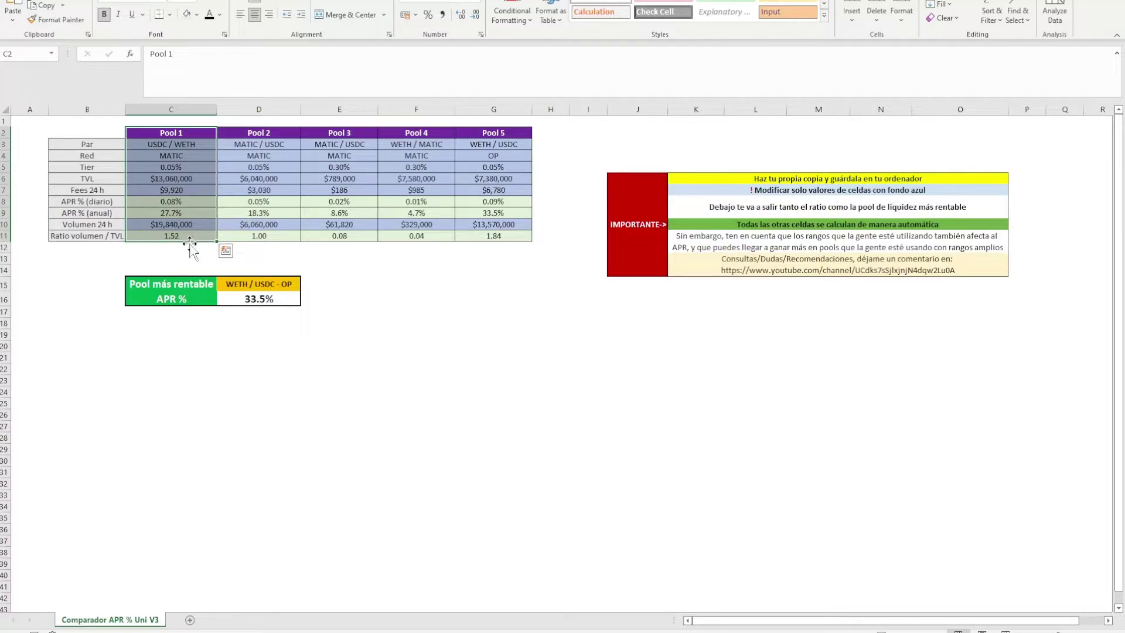
click(179, 167)
click(181, 143)
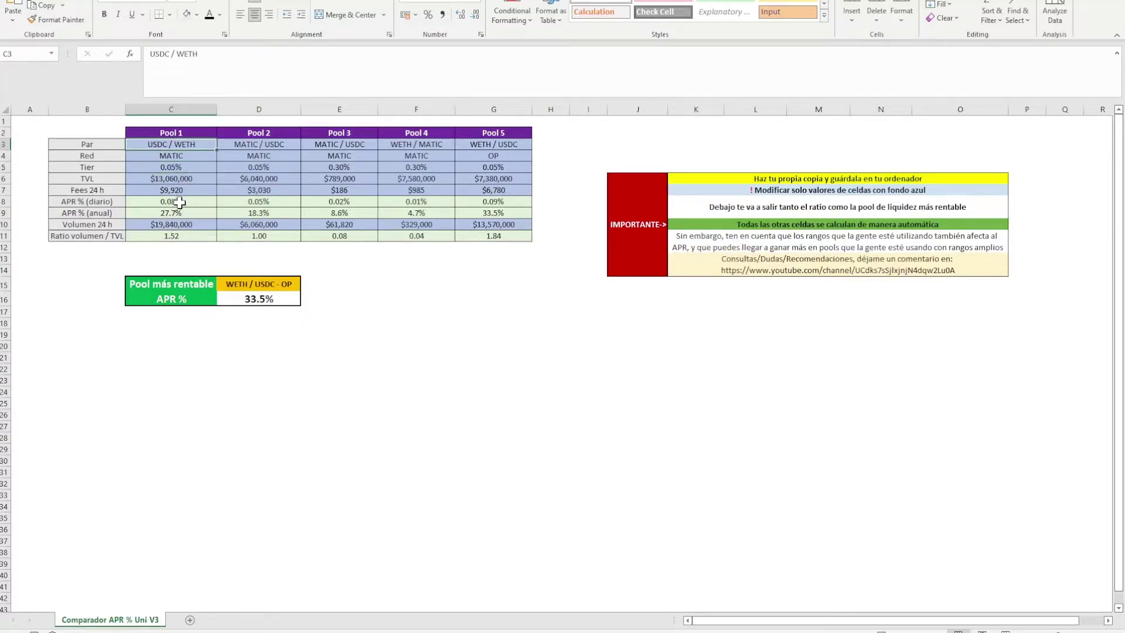
Examine Pool 2's pair, tier, TVL, annual APR, 24 h volume and volume/TVL ratio
click(241, 144)
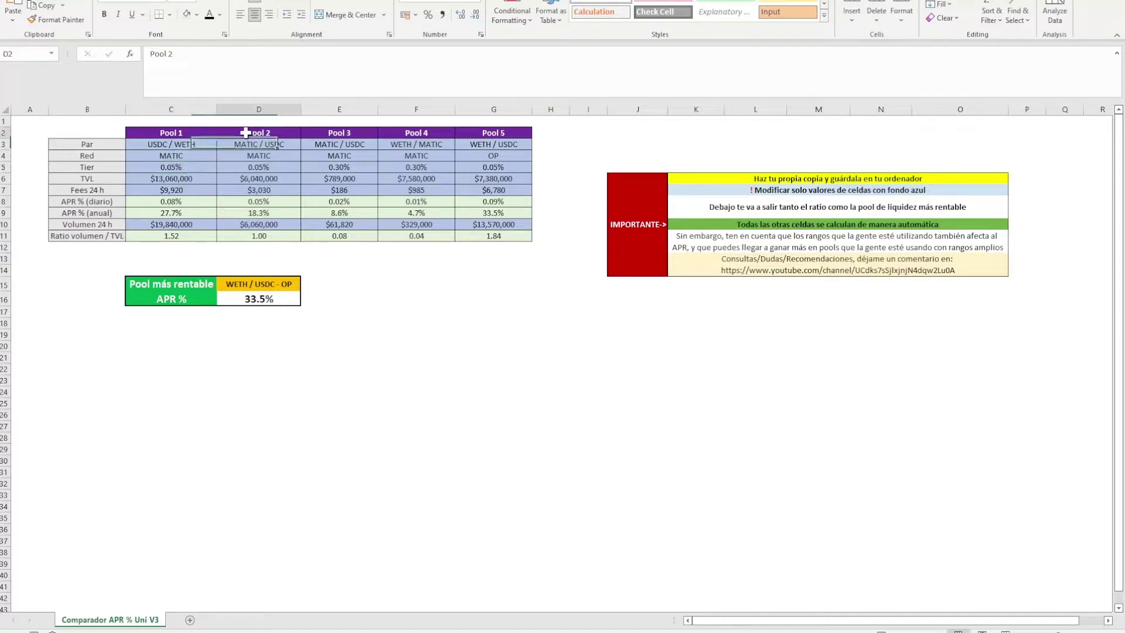
click(243, 168)
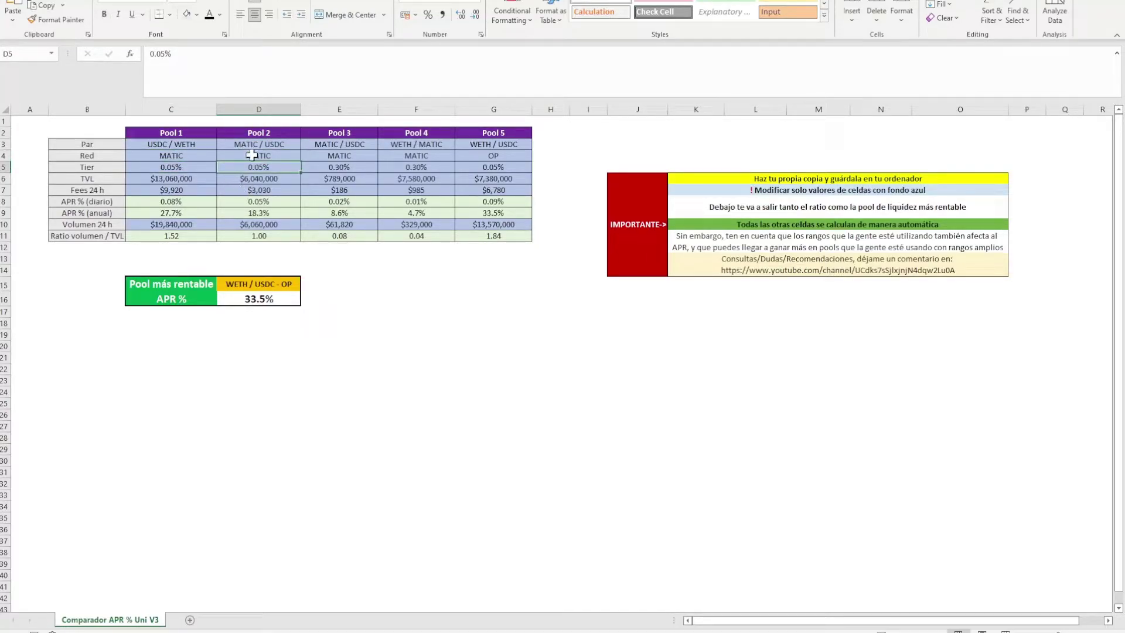
click(239, 180)
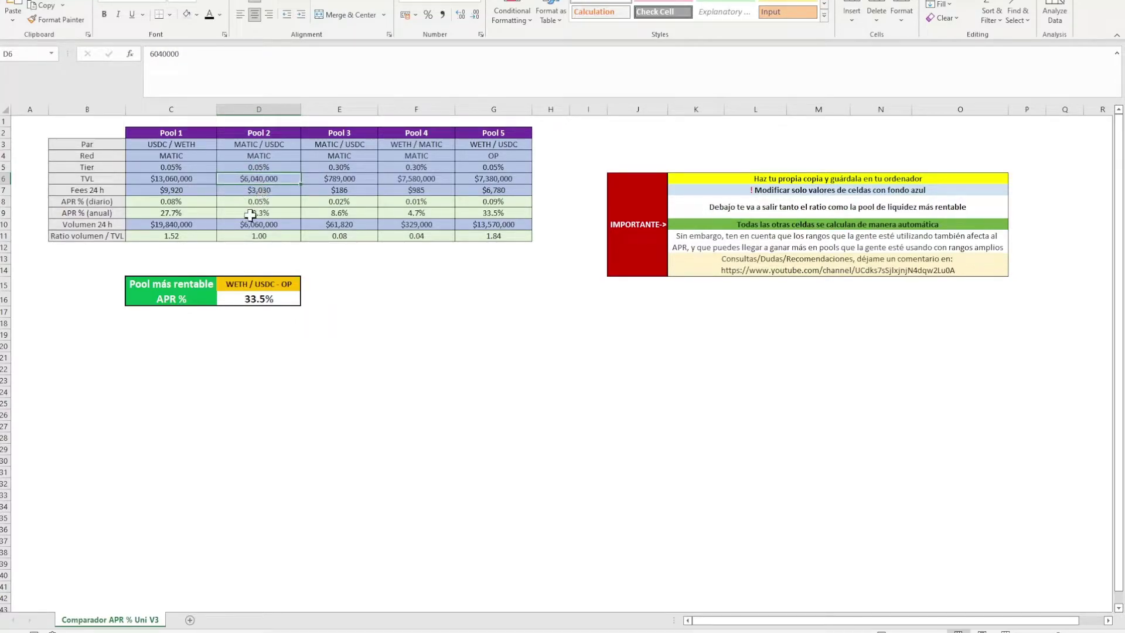
click(251, 213)
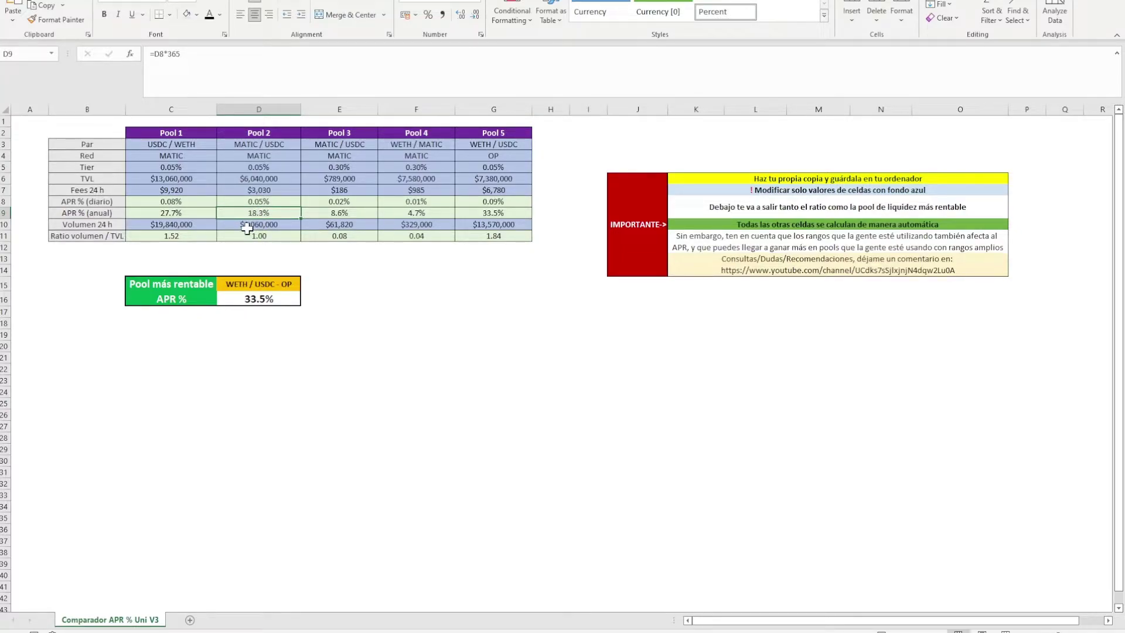
click(249, 224)
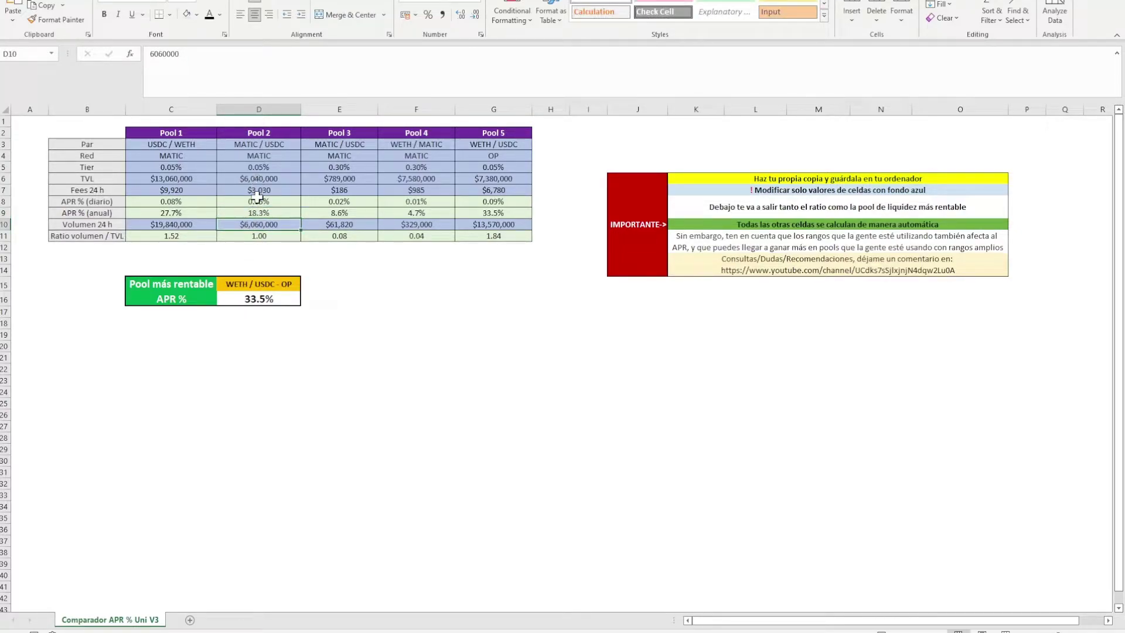
click(258, 178)
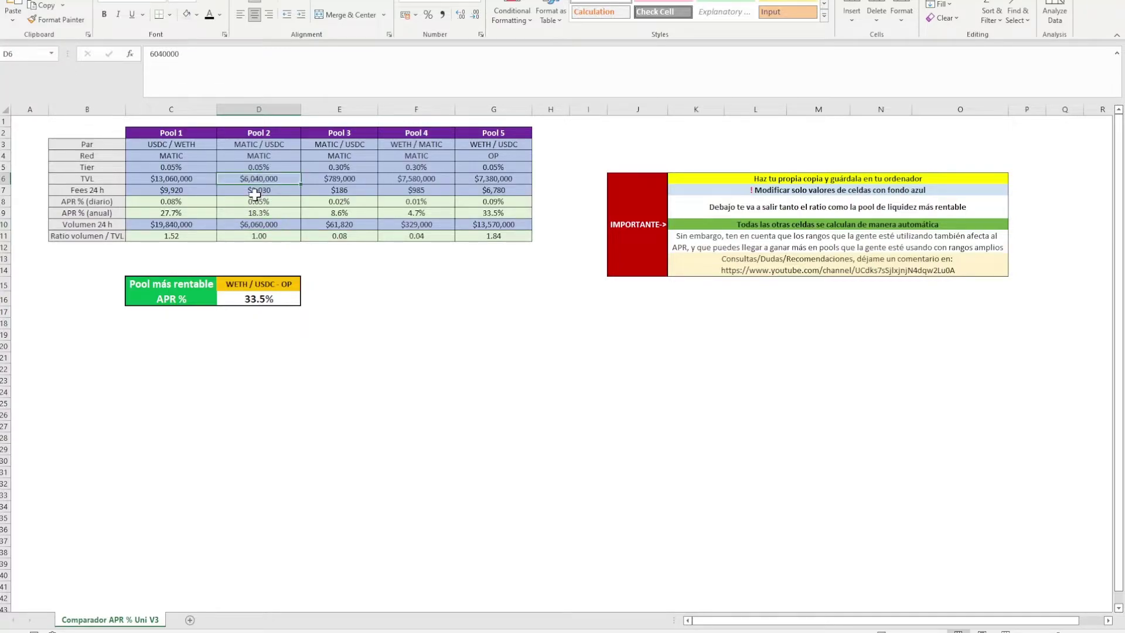
click(259, 236)
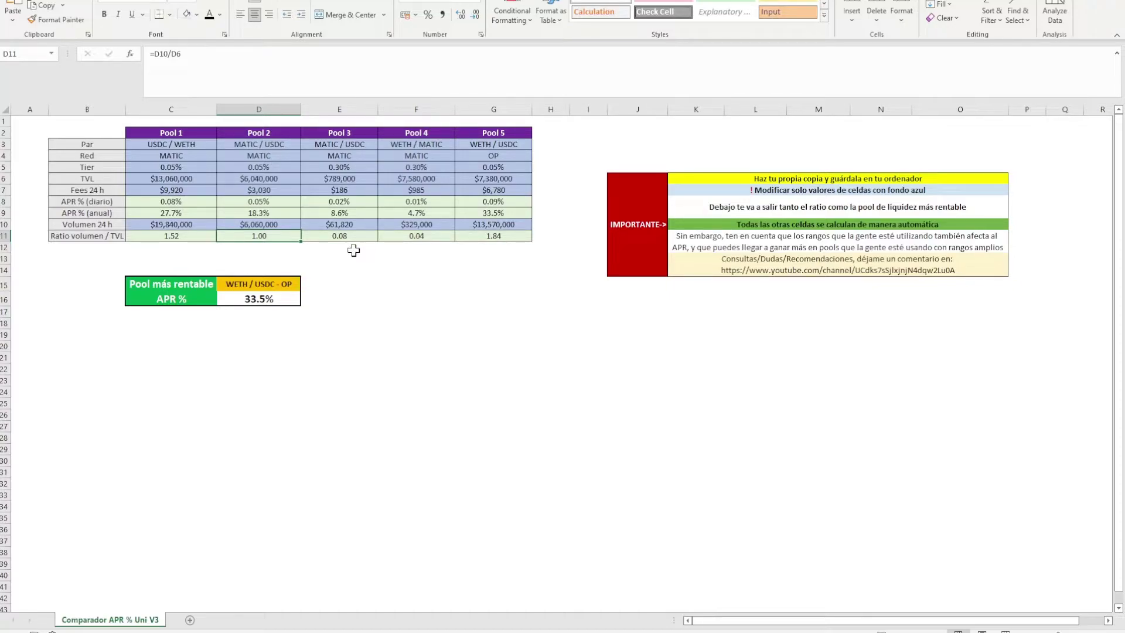
Check the most profitable pool result against the annual APR row for all pools and select Pool 4's pair
click(195, 284)
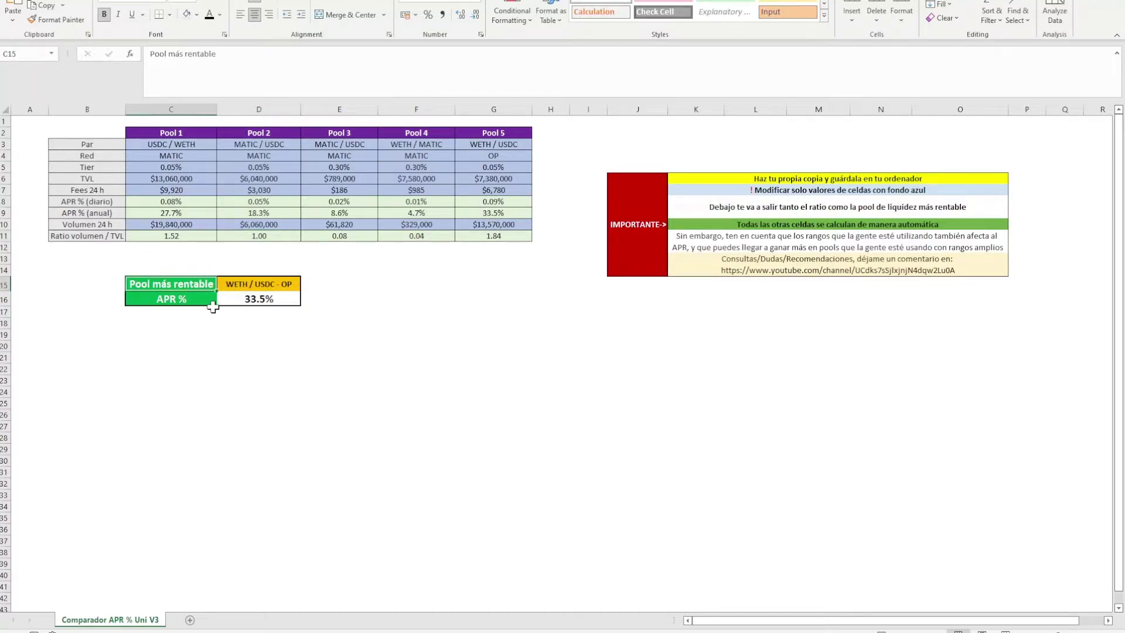
drag(171, 213, 483, 211)
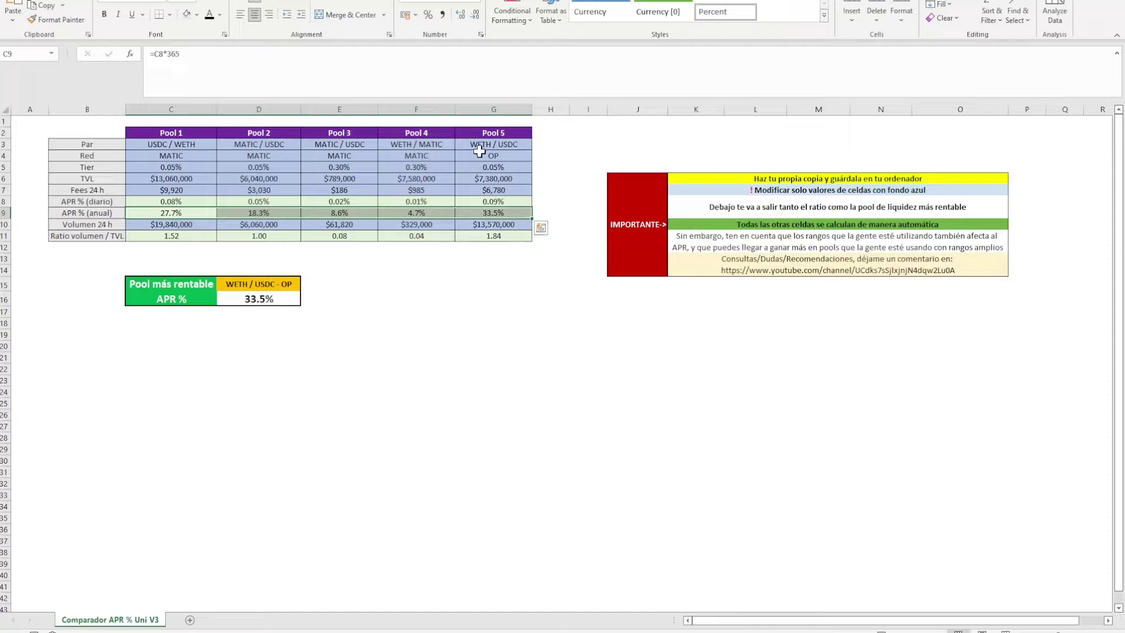
click(434, 144)
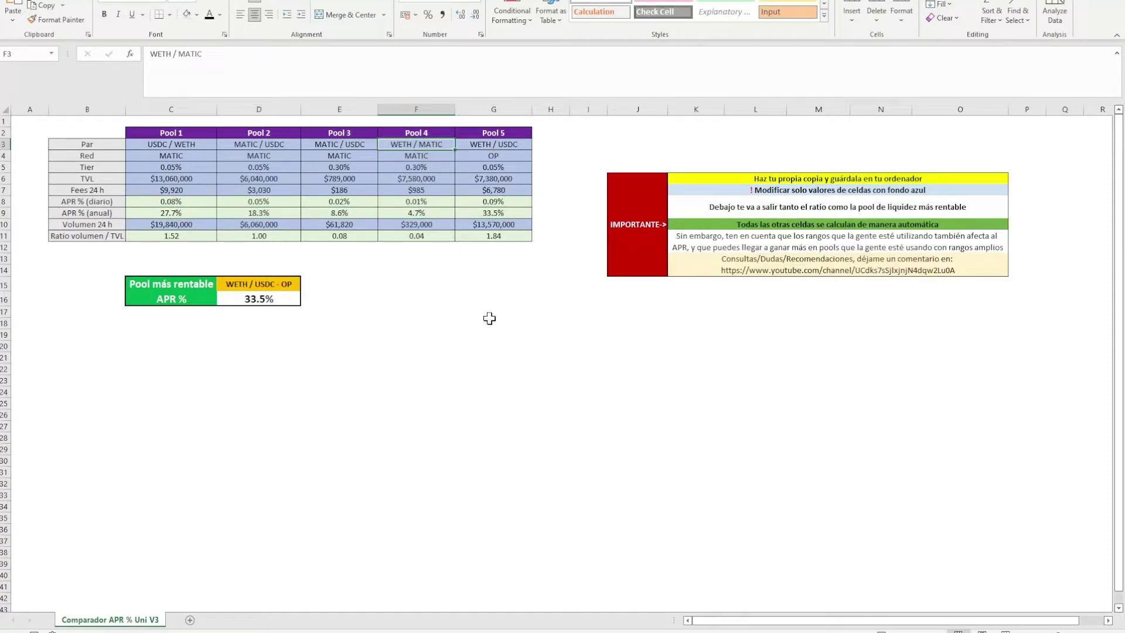
Switch to the Uniswap analytics page in the browser and open the WBTC/WETH 0.05% pool on Polygon
key(alt+Tab)
key(Tab)
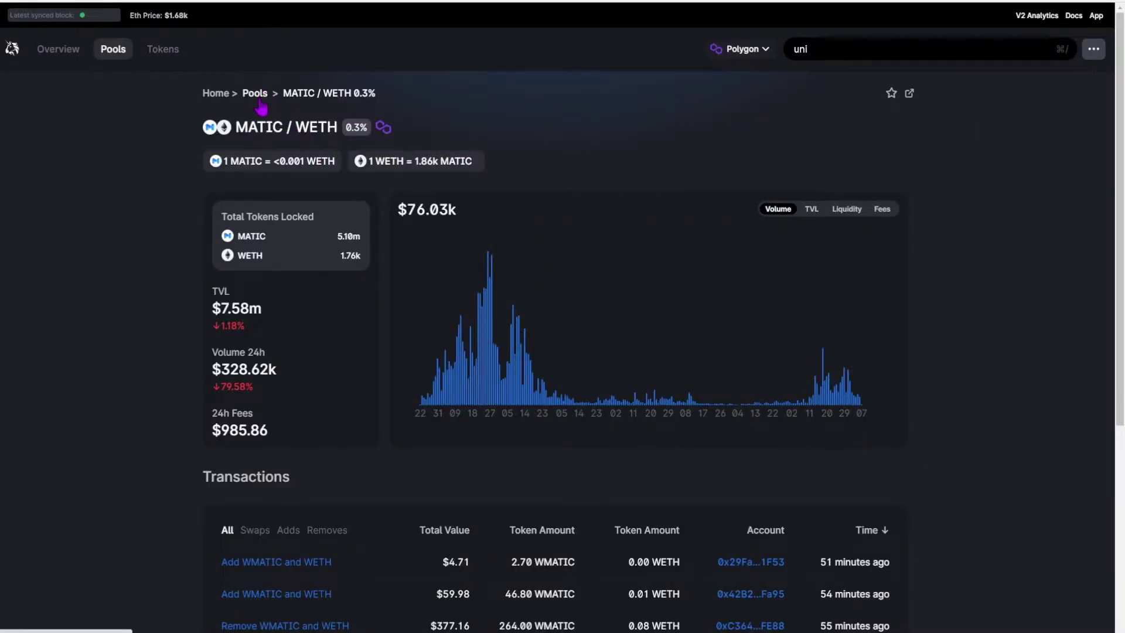
click(261, 95)
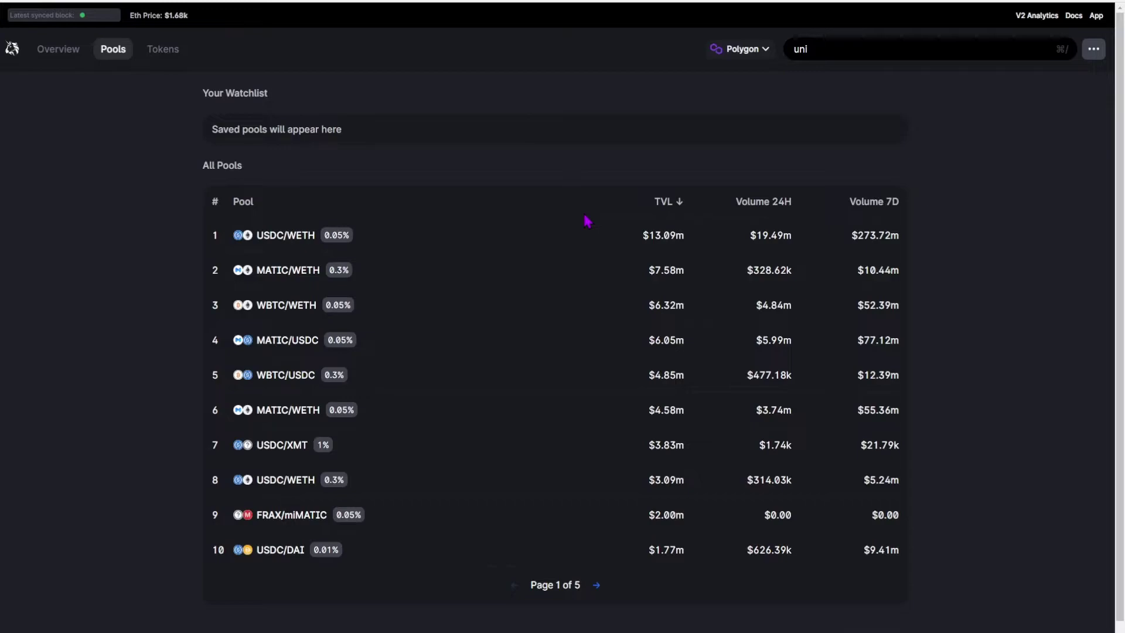
click(282, 316)
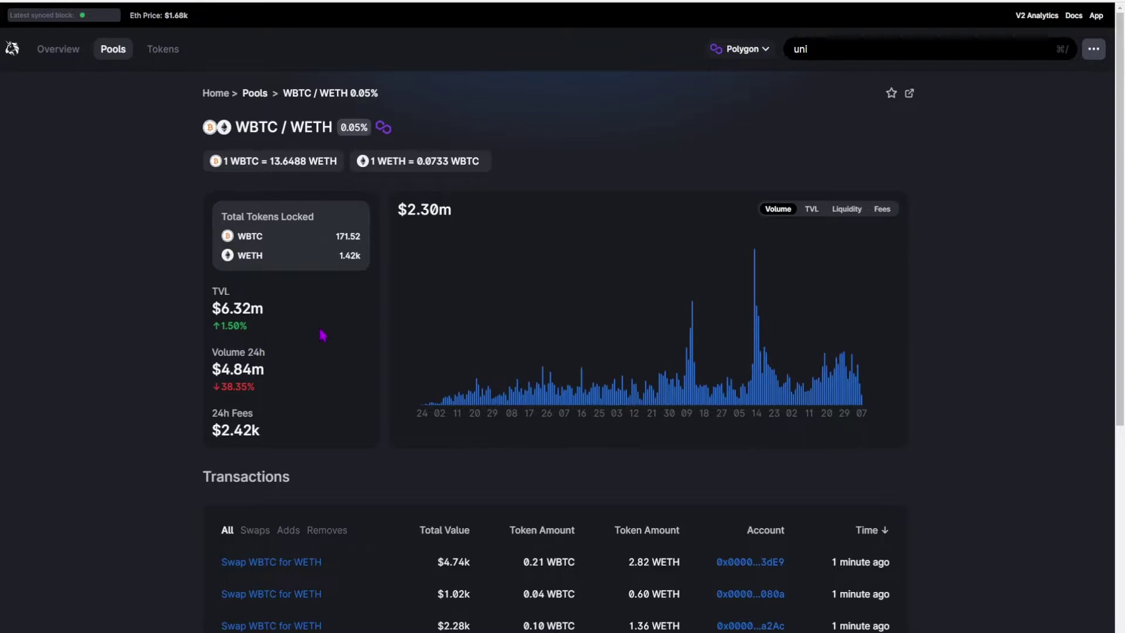
Switch back to the Excel workbook and set Pool 4's pair to WETH / WBTC and its tier to 0.05%
key(alt+Tab)
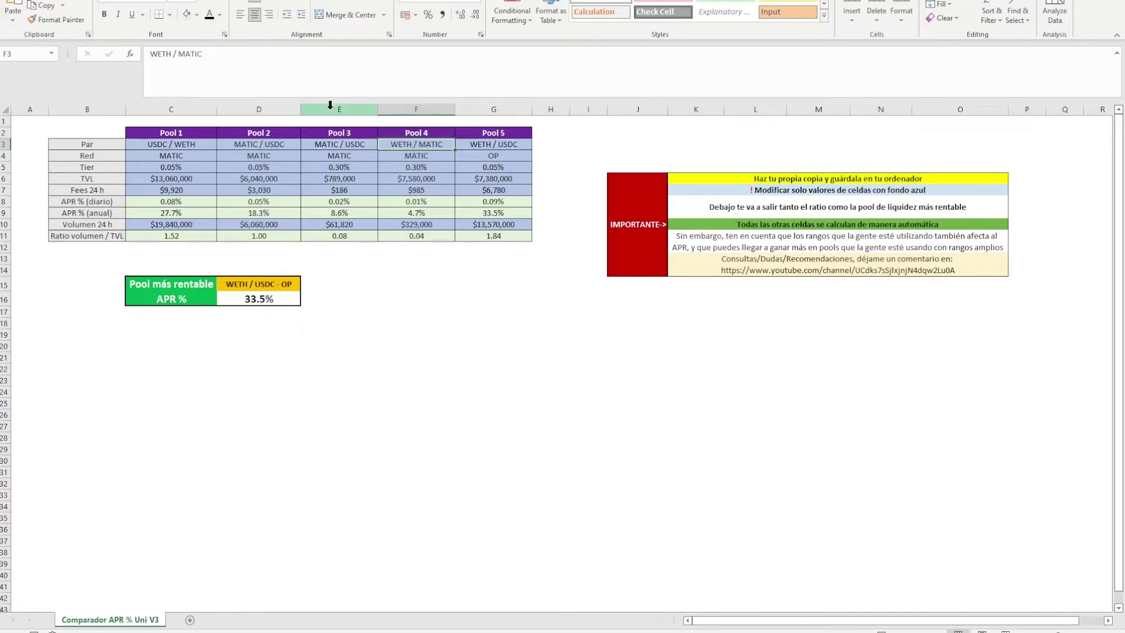
click(294, 67)
key(BackSpace)
key(BackSpace)
key(BackSpace)
key(BackSpace)
key(BackSpace)
text(WBTC)
key(Return)
key(Return)
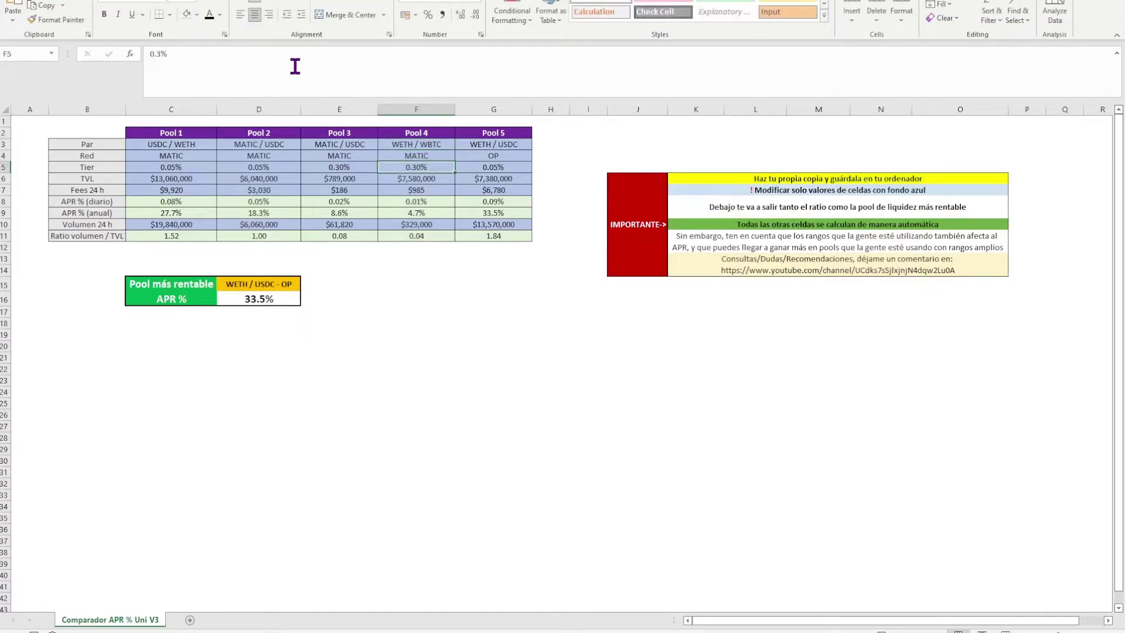
text(0.05)
key(Return)
Look up the WBTC/WETH pool's TVL on the Uniswap page and enter 6,320,000 as Pool 4's TVL in Excel
key(alt+Tab)
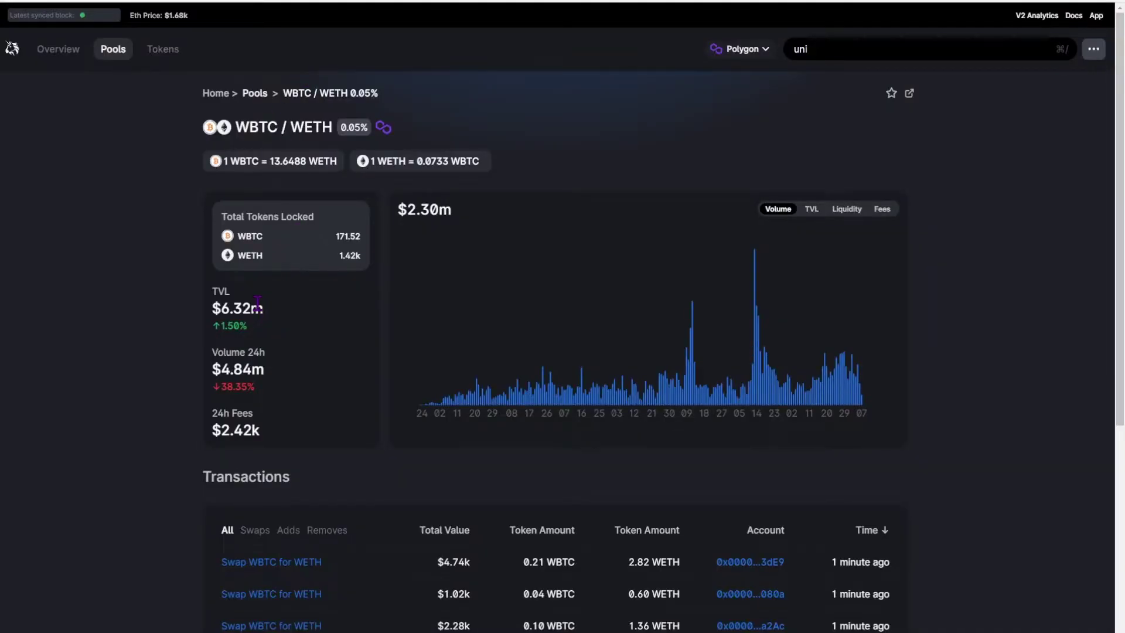
drag(259, 302, 230, 307)
key(alt+Tab)
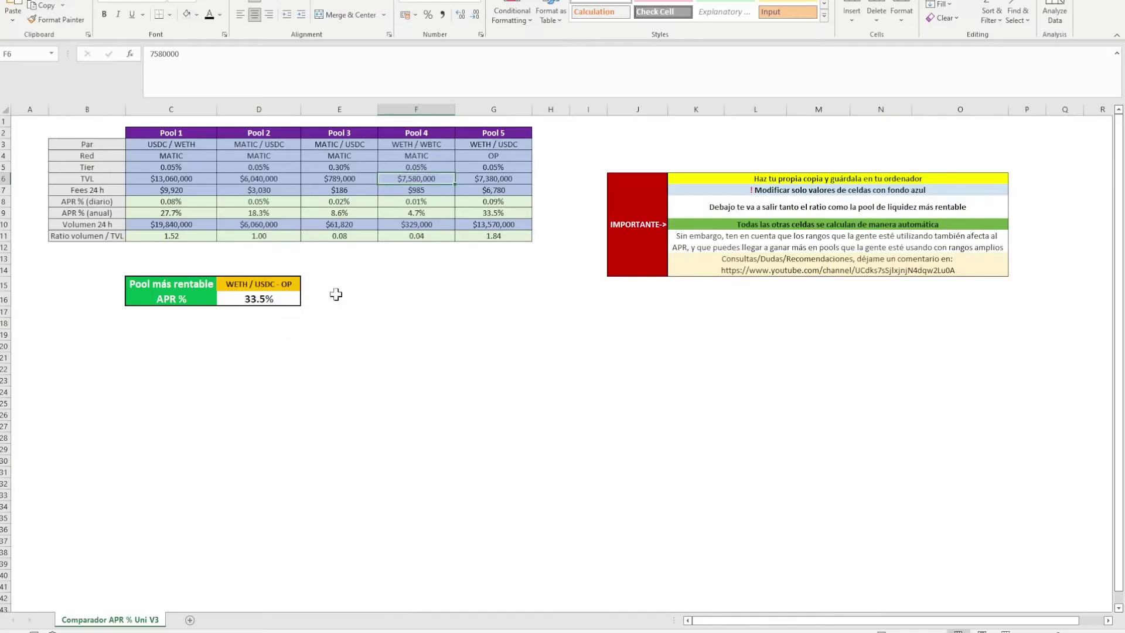
text(6,320,000)
key(Return)
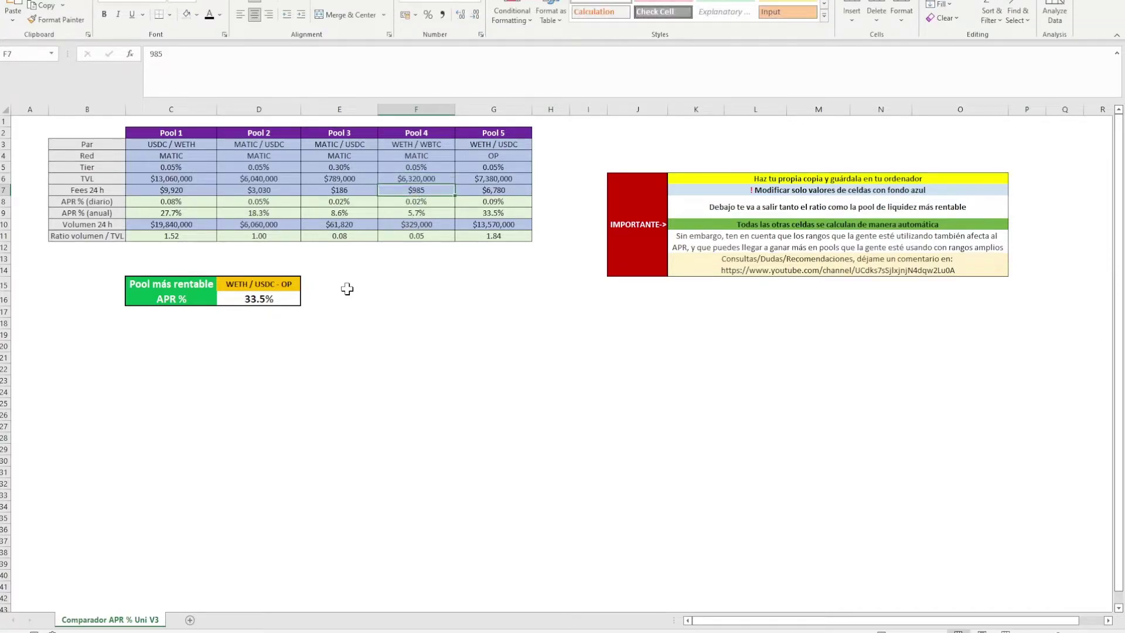
Look up the WBTC/WETH pool's 24h fees on the Uniswap page and enter 2420 as Pool 4's 24 h fees in Excel
key(alt+Tab)
click(236, 428)
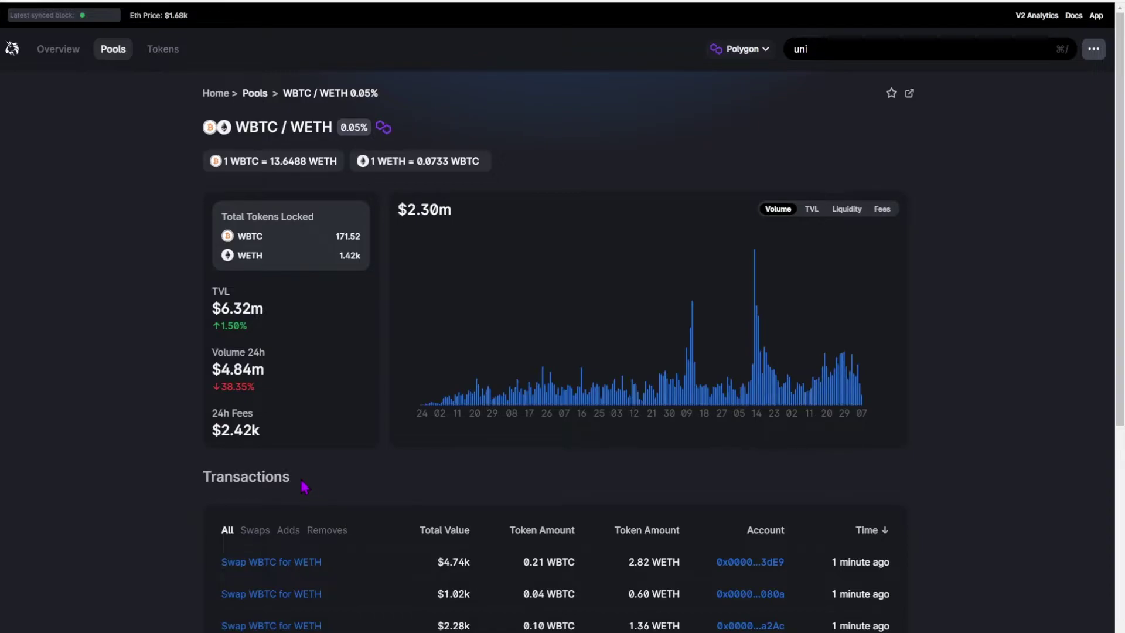
key(alt+Tab)
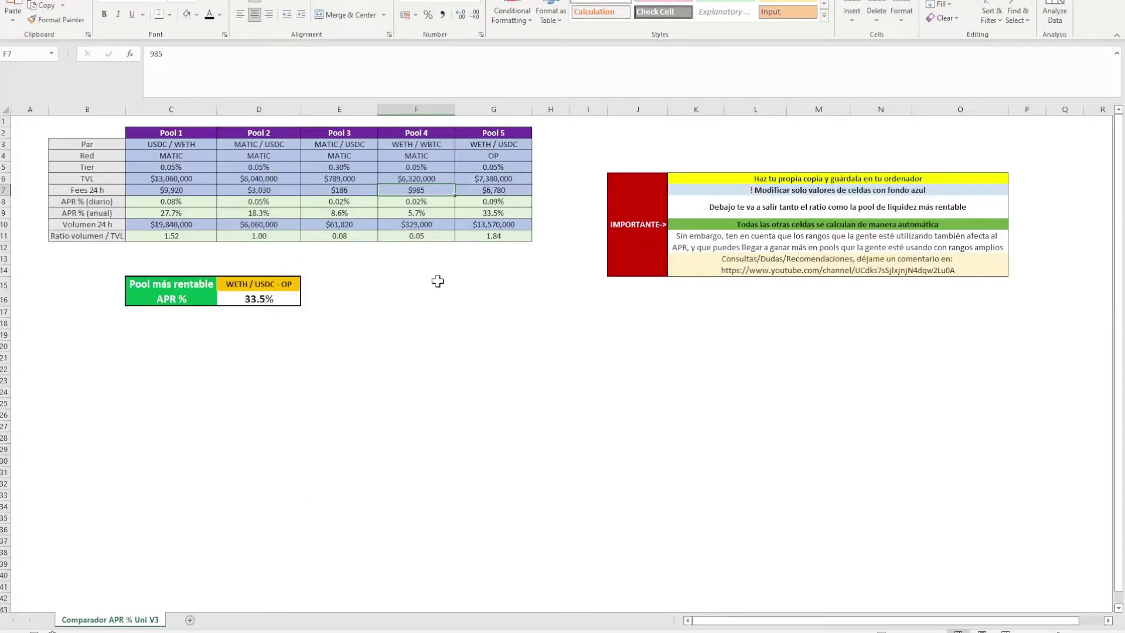
text(2420)
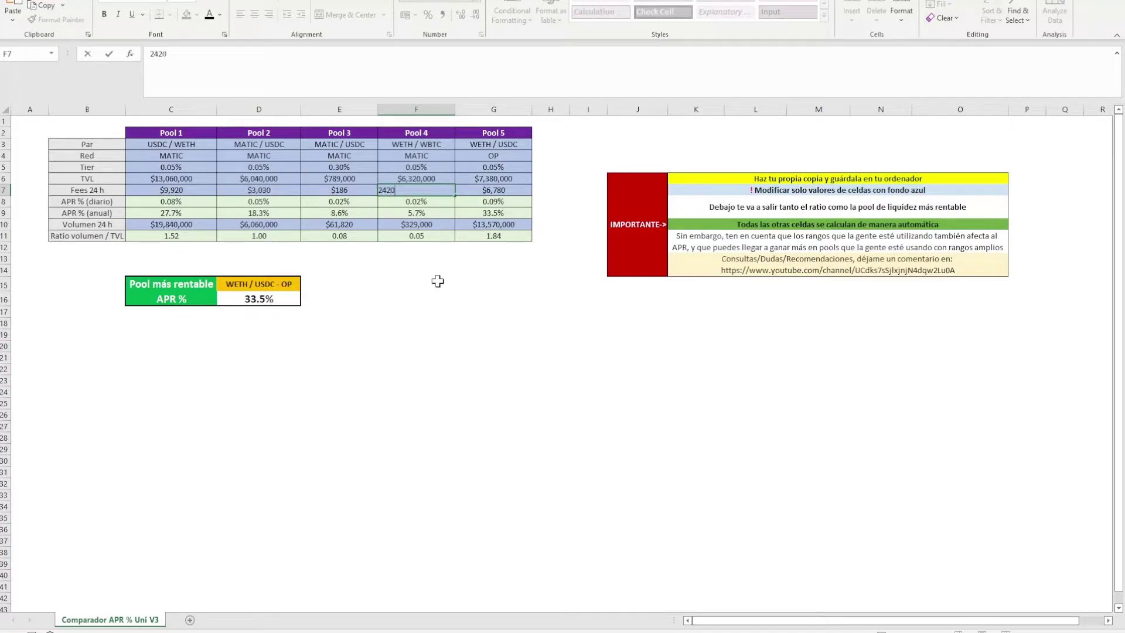
key(BackSpace)
key(BackSpace)
text(20)
key(Return)
Look up the pool's 24h volume on the Uniswap page and enter 4,840,000 as Pool 4's 24 h volume in Excel
key(alt+Tab)
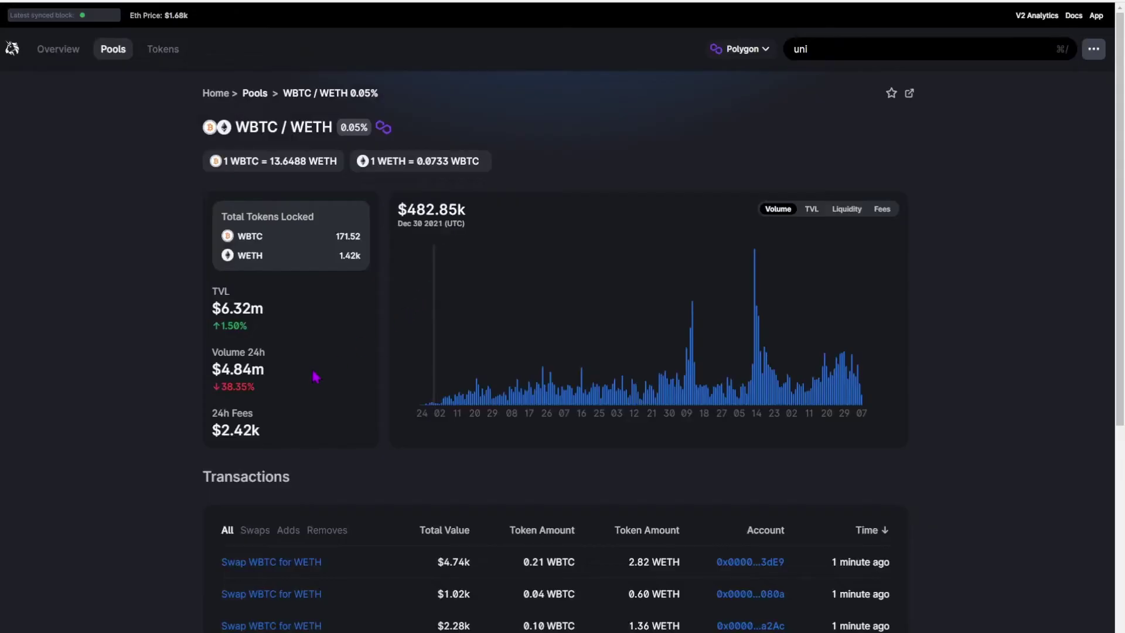
drag(244, 369, 242, 385)
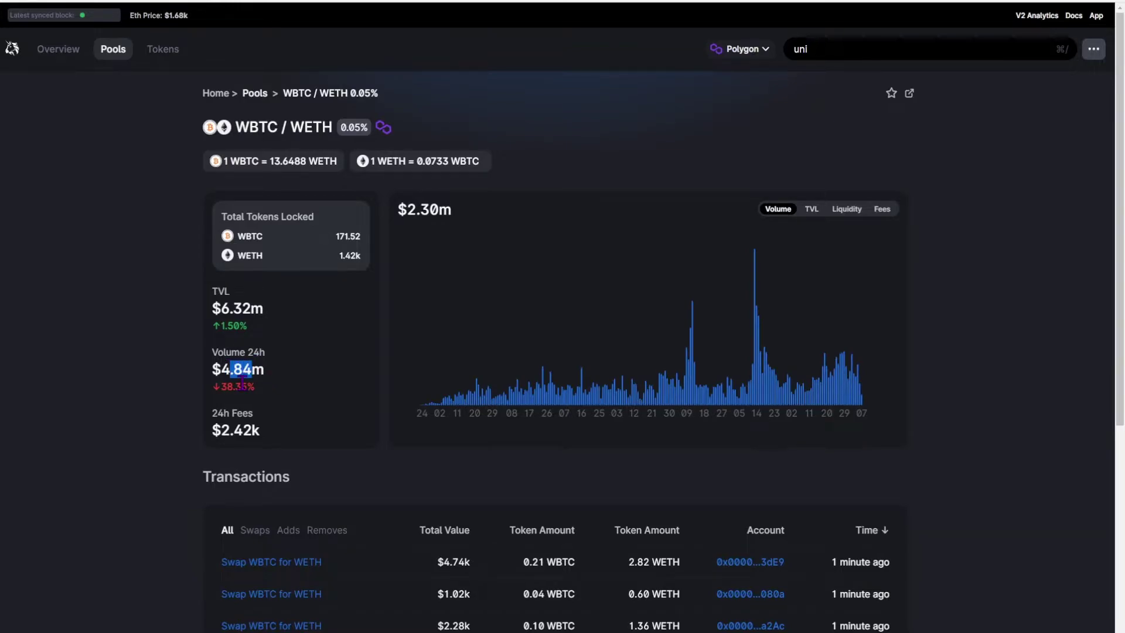
key(alt+Tab)
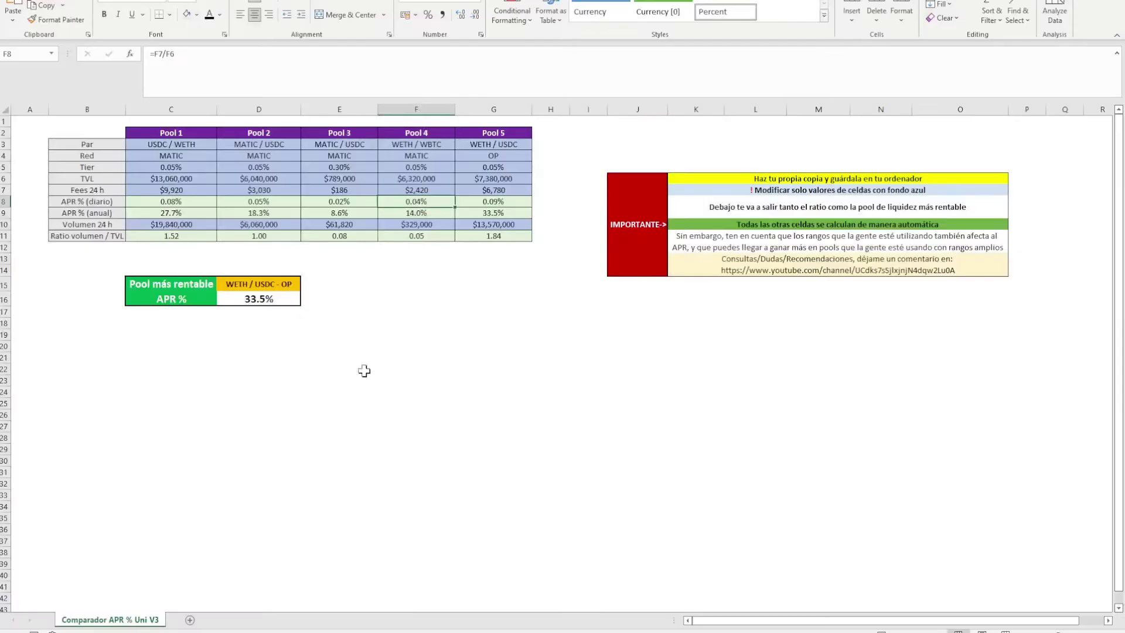
click(429, 226)
text(4,840,00)
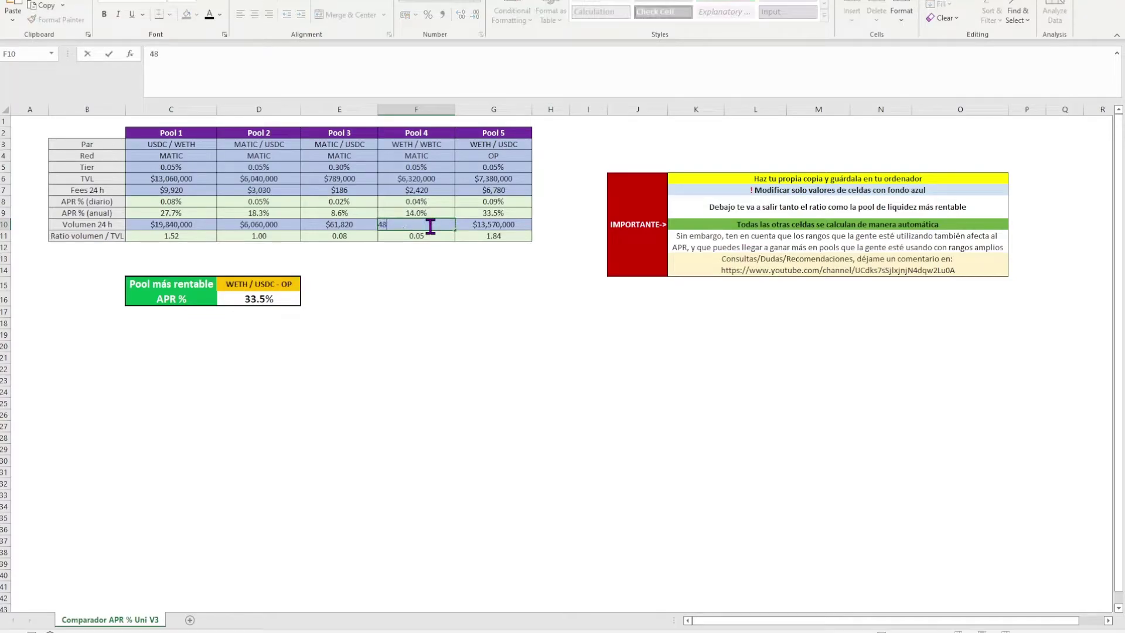
text(0000)
key(Return)
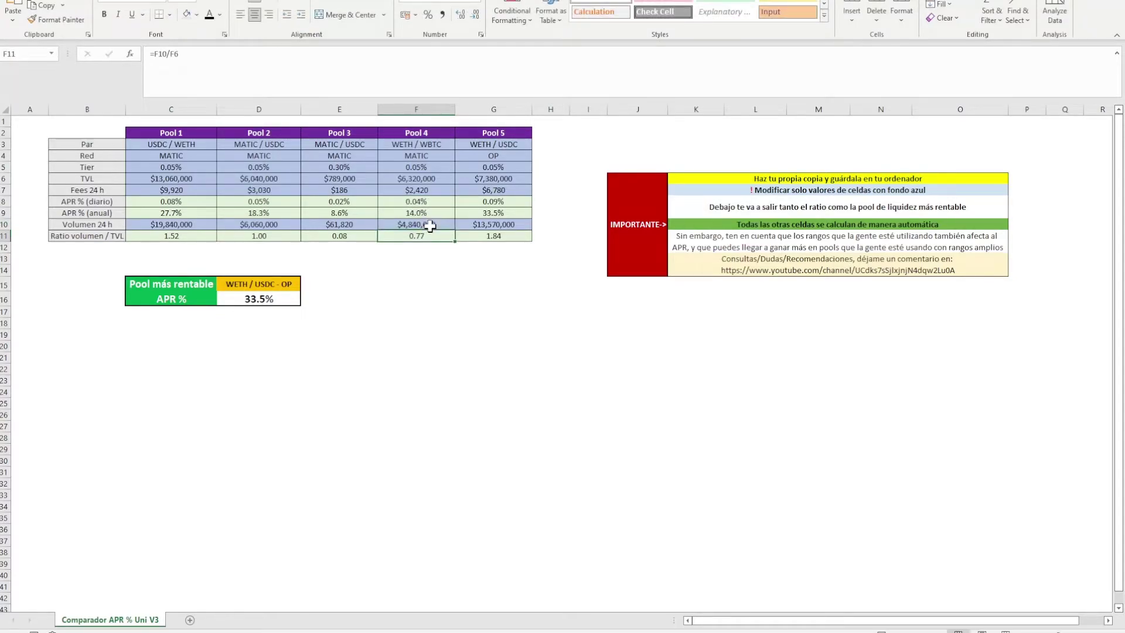
Check Pool 4's annual APR, daily APR and volume/TVL ratio, including the ratio row across all five pools
click(391, 214)
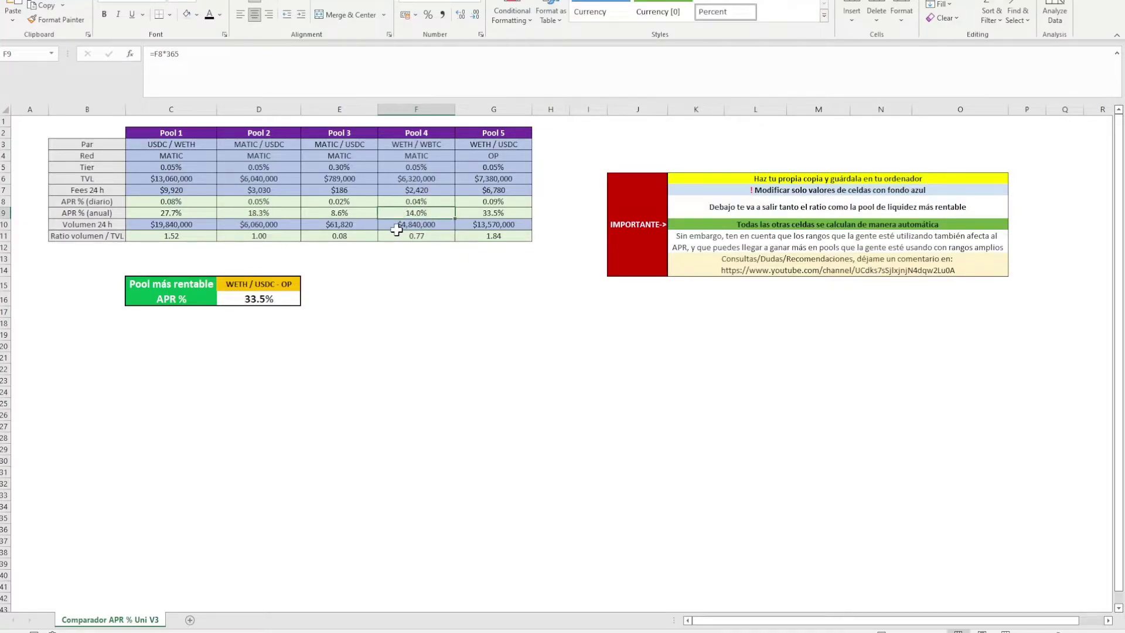
click(401, 201)
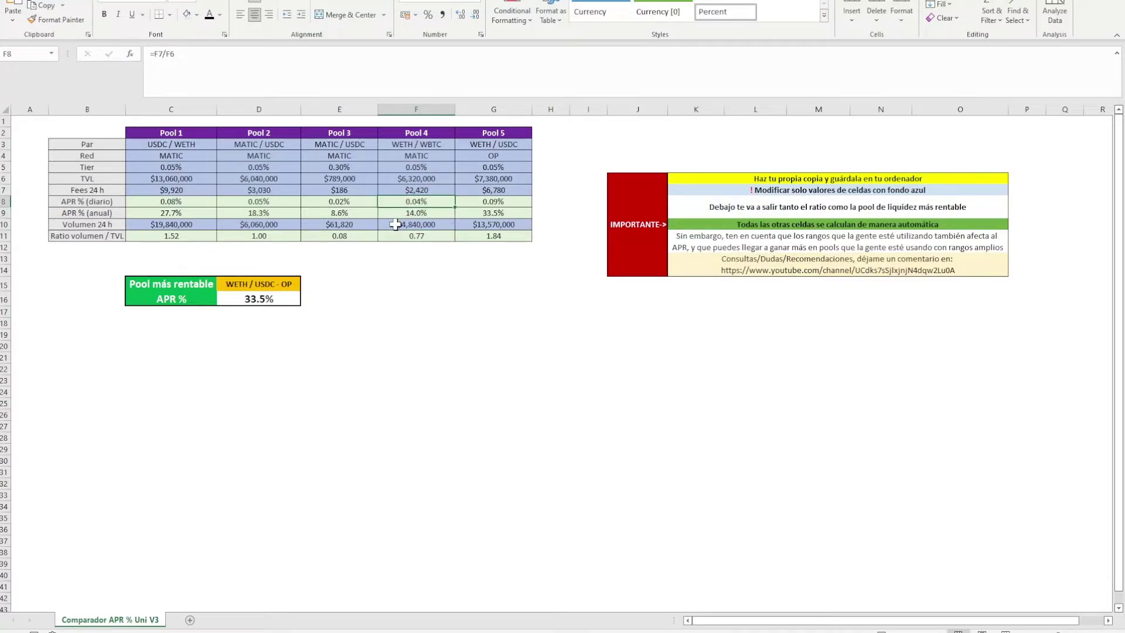
click(393, 236)
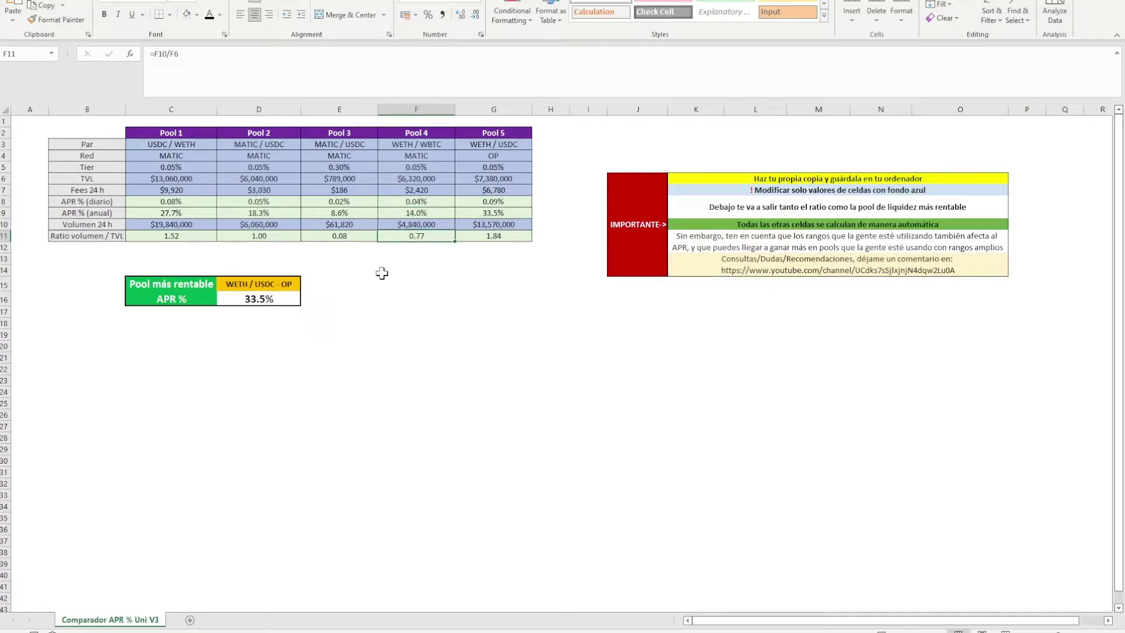
drag(161, 235, 510, 235)
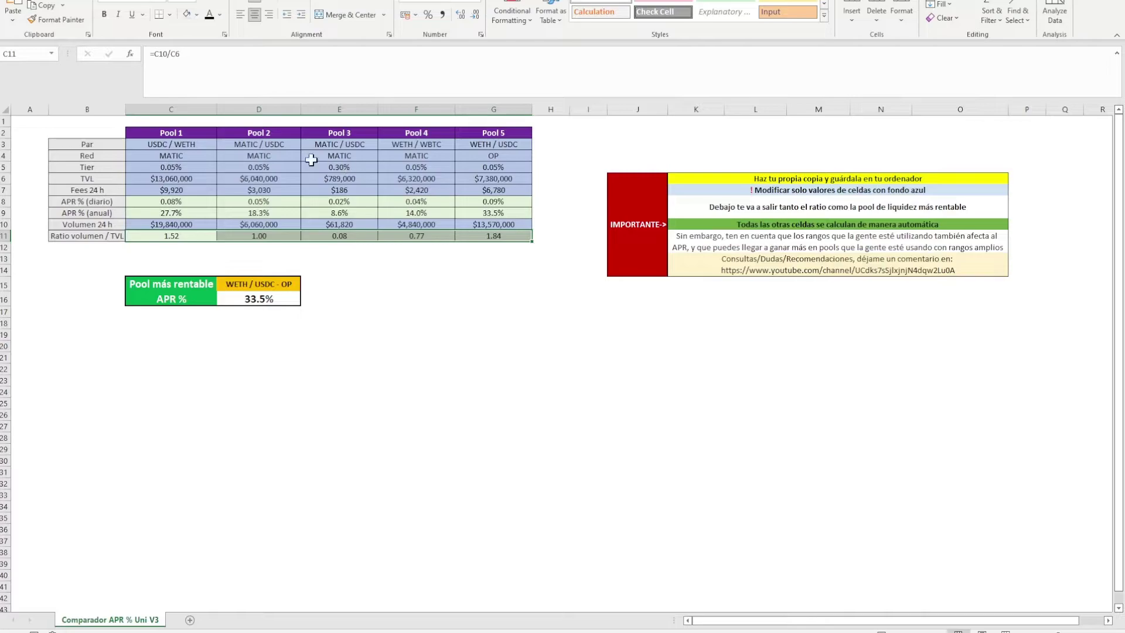
Compare Pool 1 with Pool 5 by pair, network and volume/TVL ratio
drag(170, 134, 175, 237)
drag(519, 135, 507, 235)
click(489, 145)
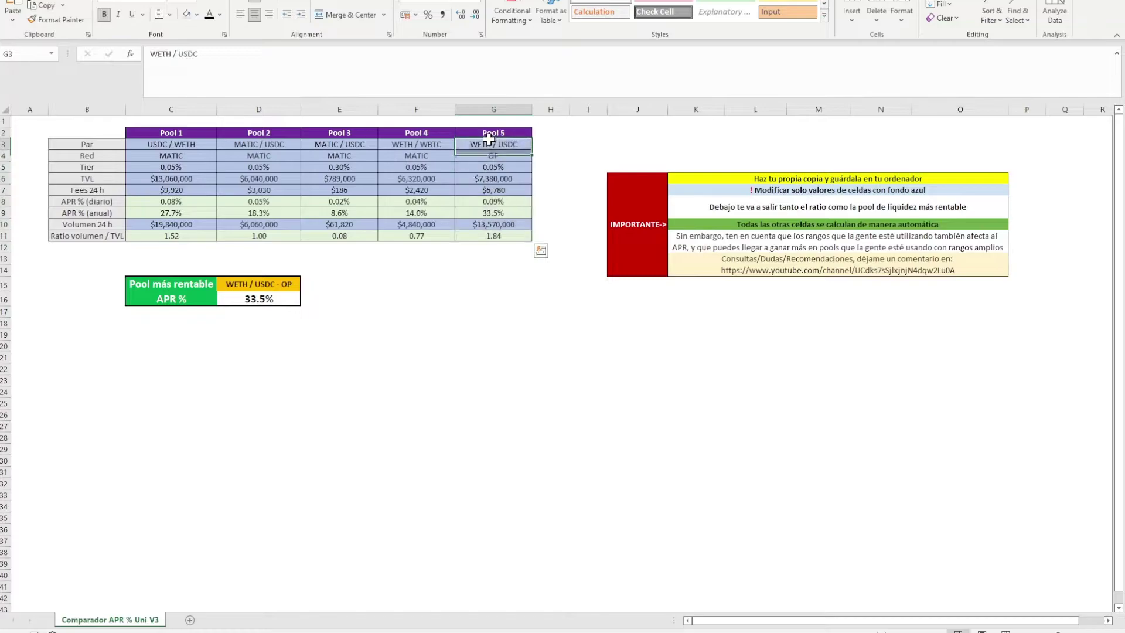
click(193, 144)
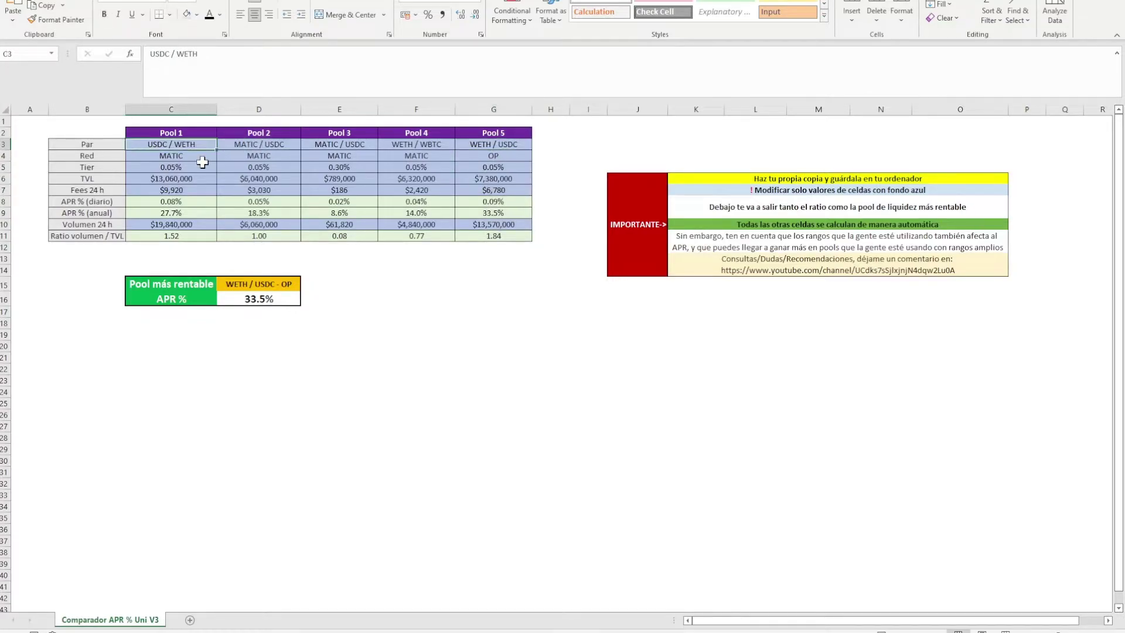
click(519, 147)
click(170, 156)
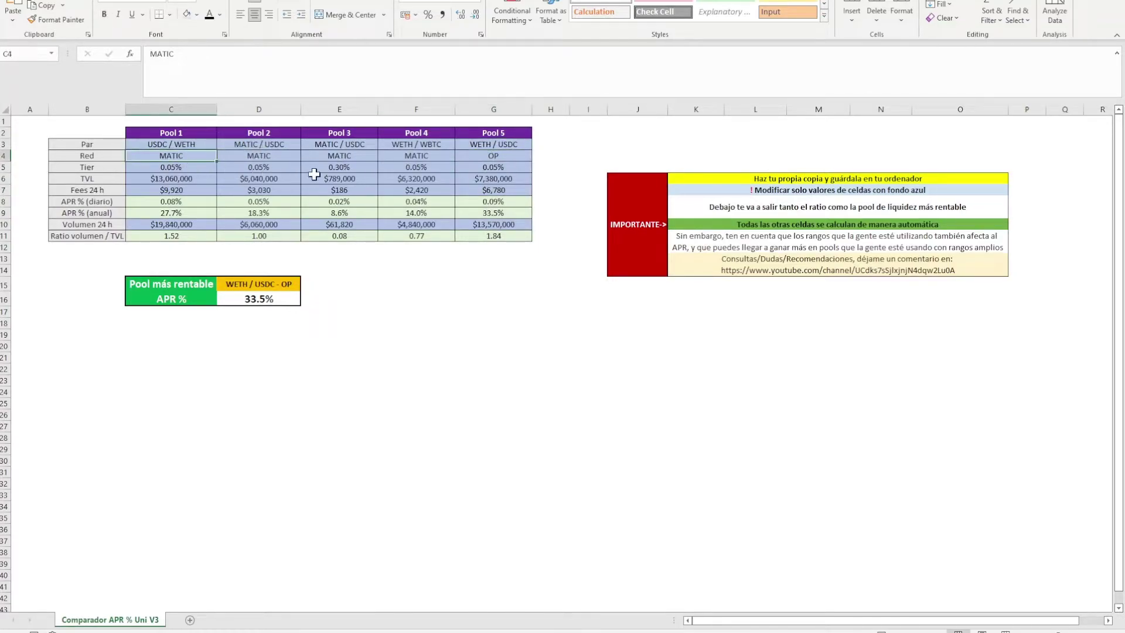
click(499, 156)
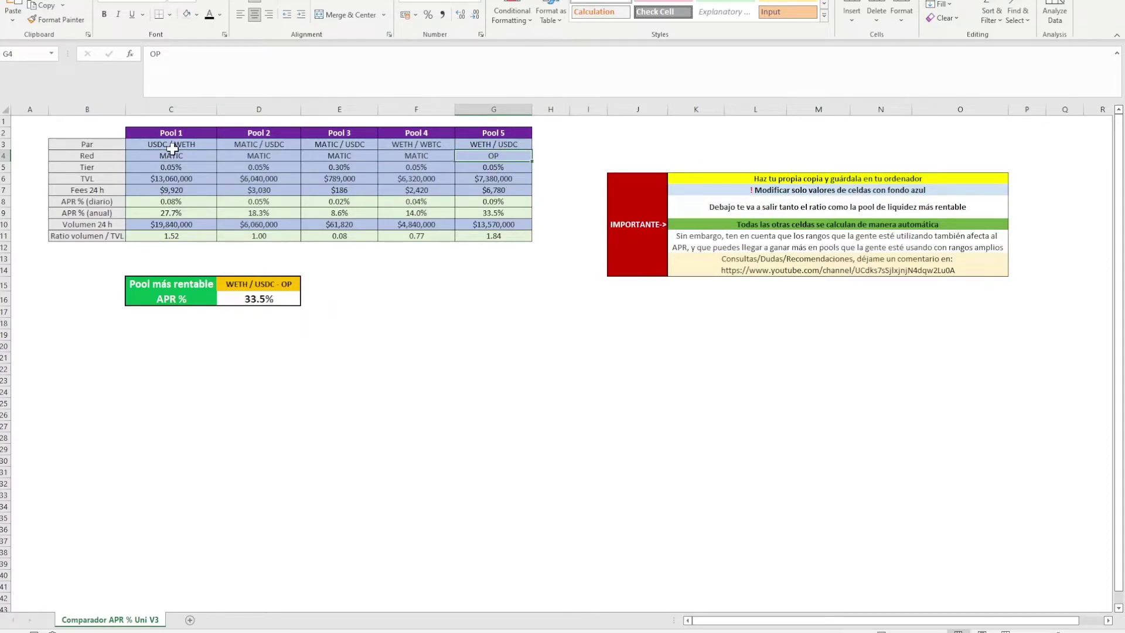
click(155, 236)
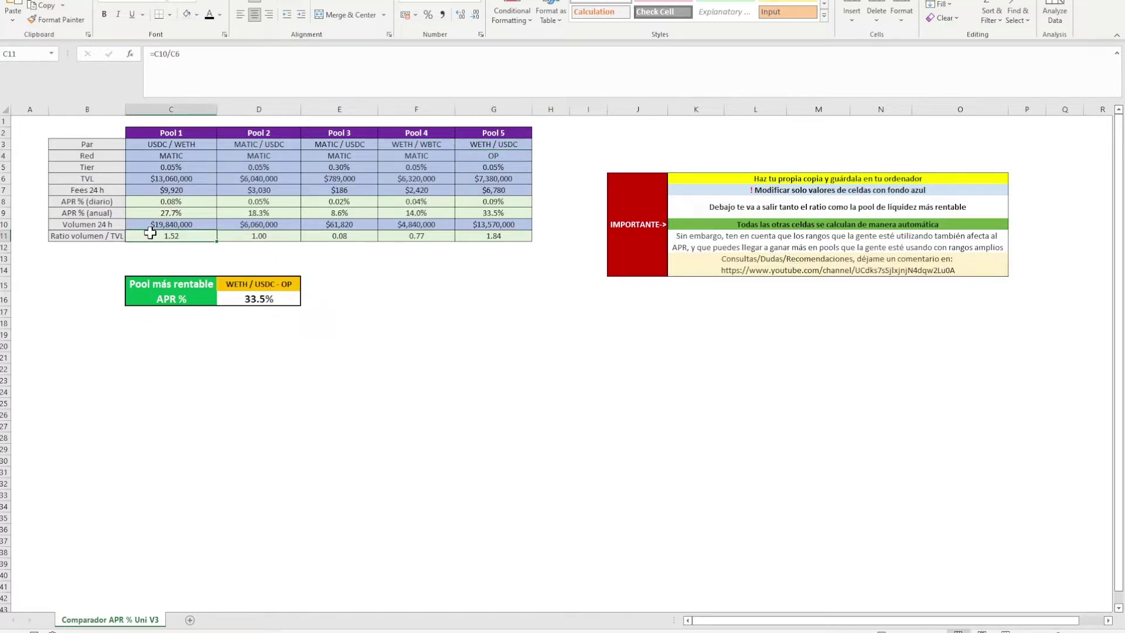
click(524, 238)
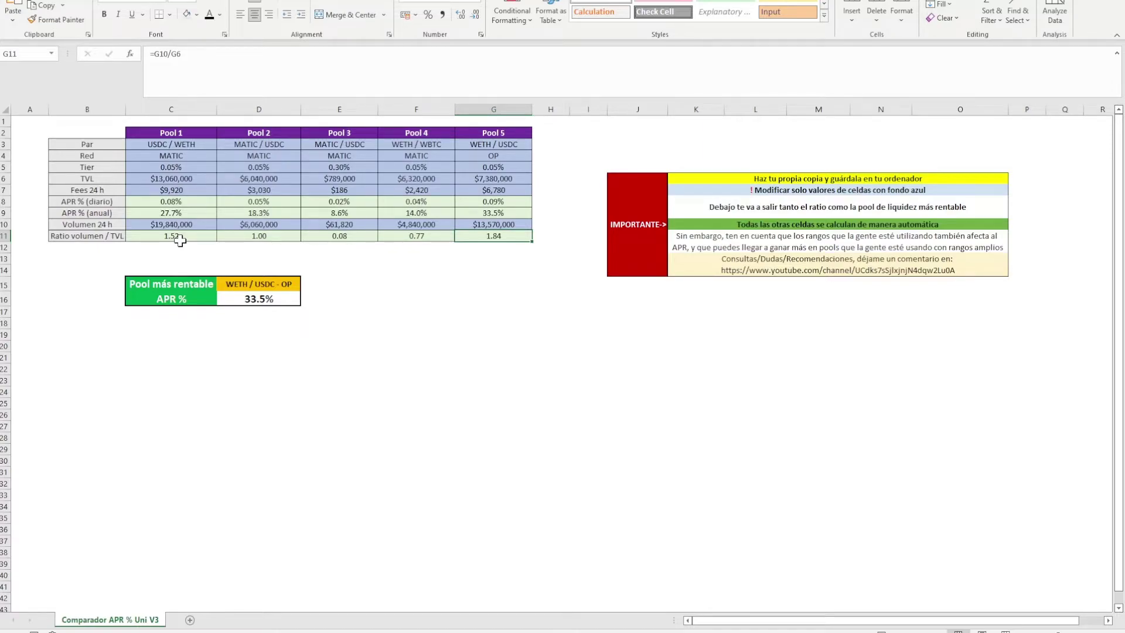
click(179, 241)
click(481, 238)
Compare the two MATIC / USDC columns, Pool 2 and Pool 3, focusing on their fee tiers
click(263, 165)
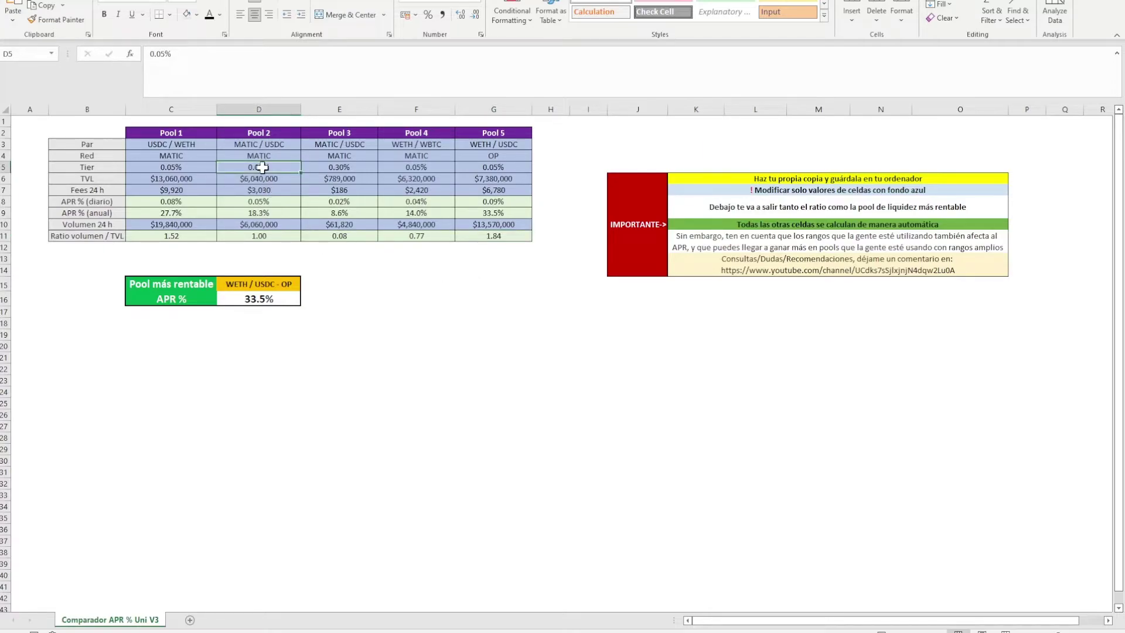
drag(262, 144, 259, 236)
drag(339, 144, 328, 230)
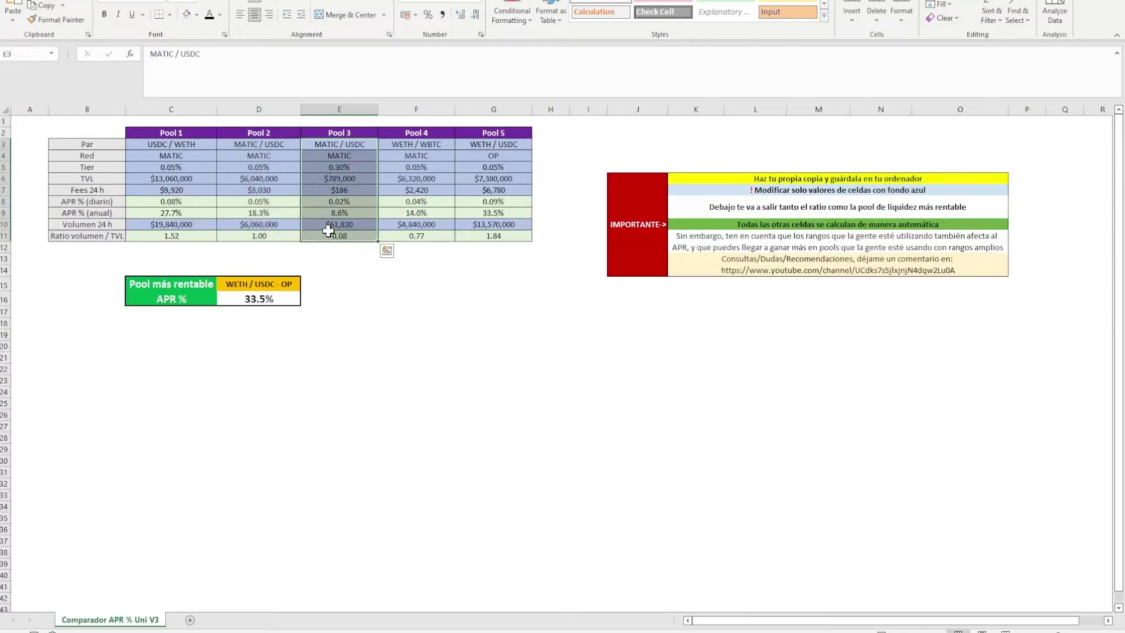
click(268, 171)
click(315, 173)
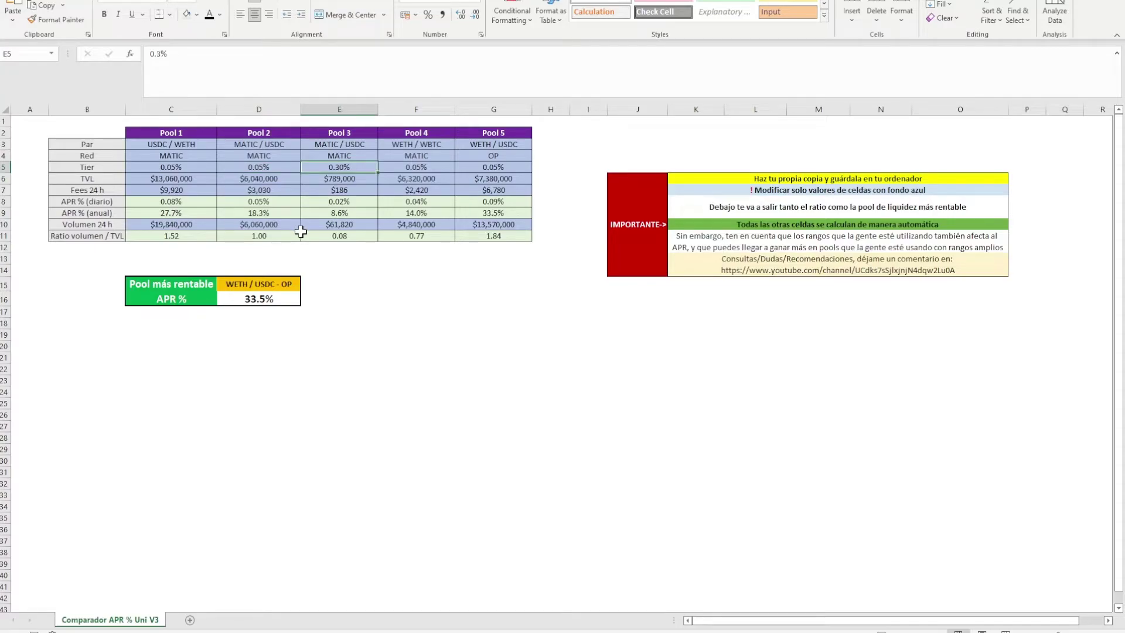
Switch to the Uniswap page, open the MATIC/USDC 0.05% pool from the pool list to view its figures, and return to Excel
click(374, 629)
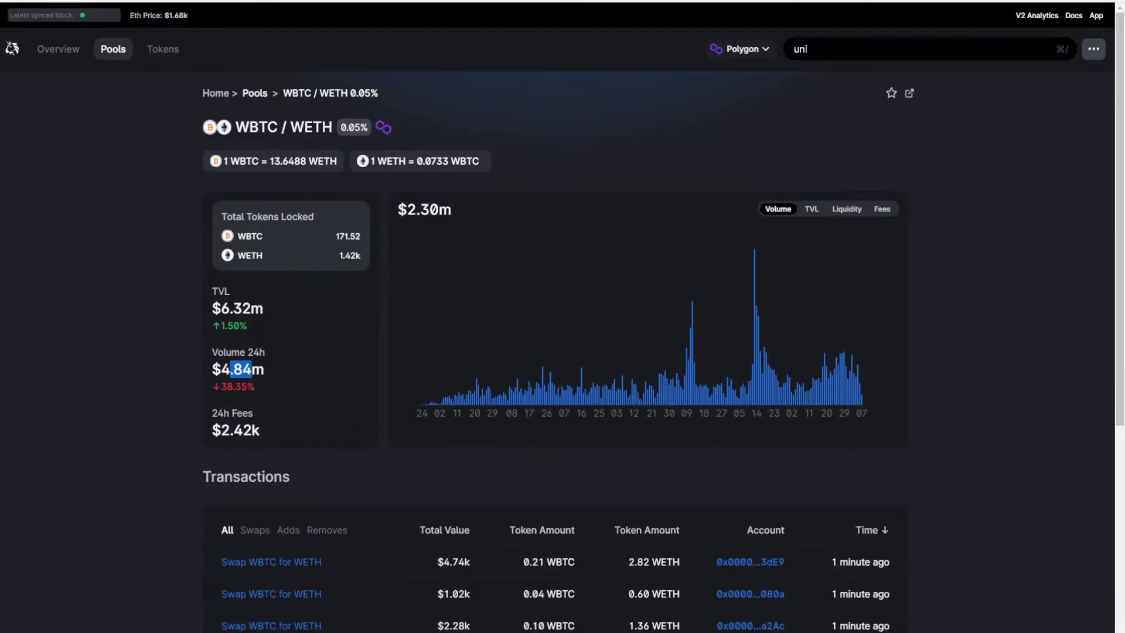
click(255, 93)
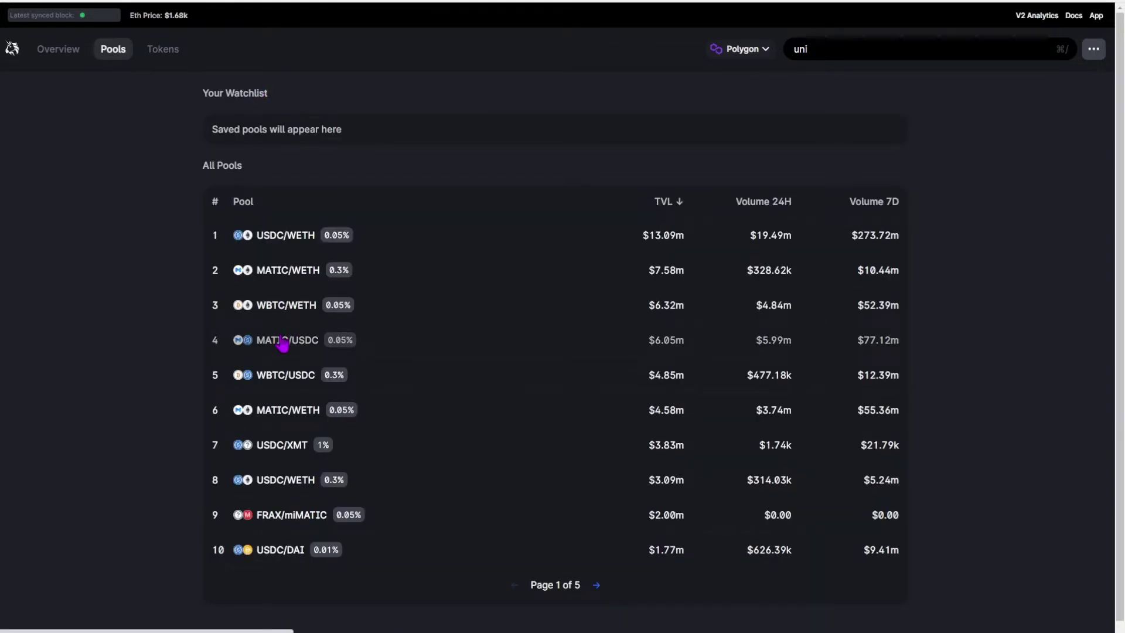
click(283, 340)
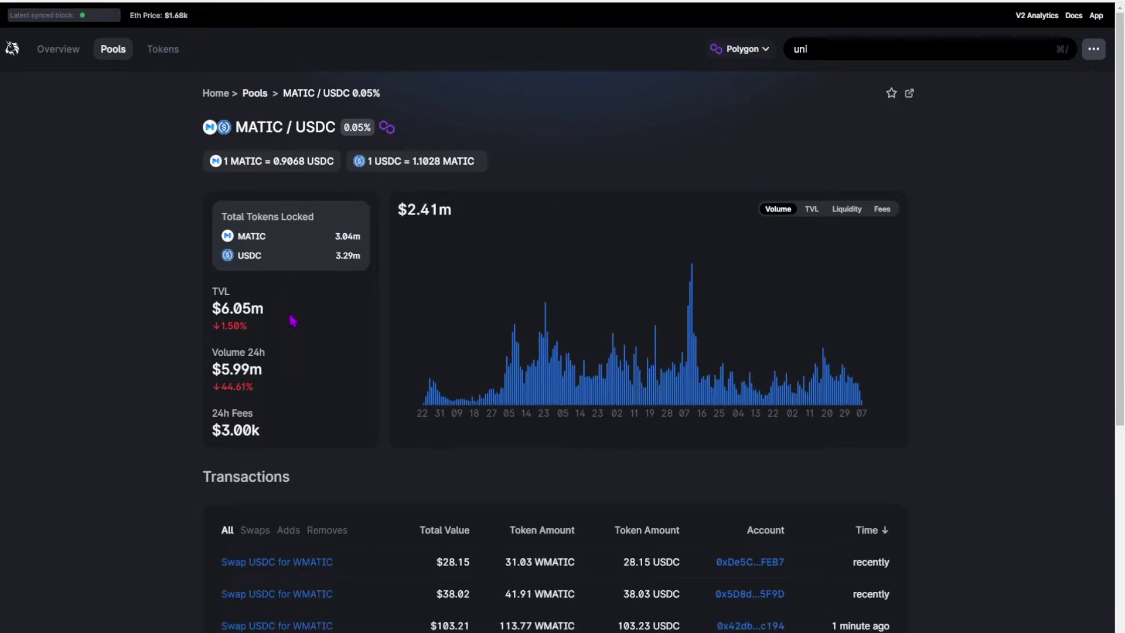
key(alt+Tab)
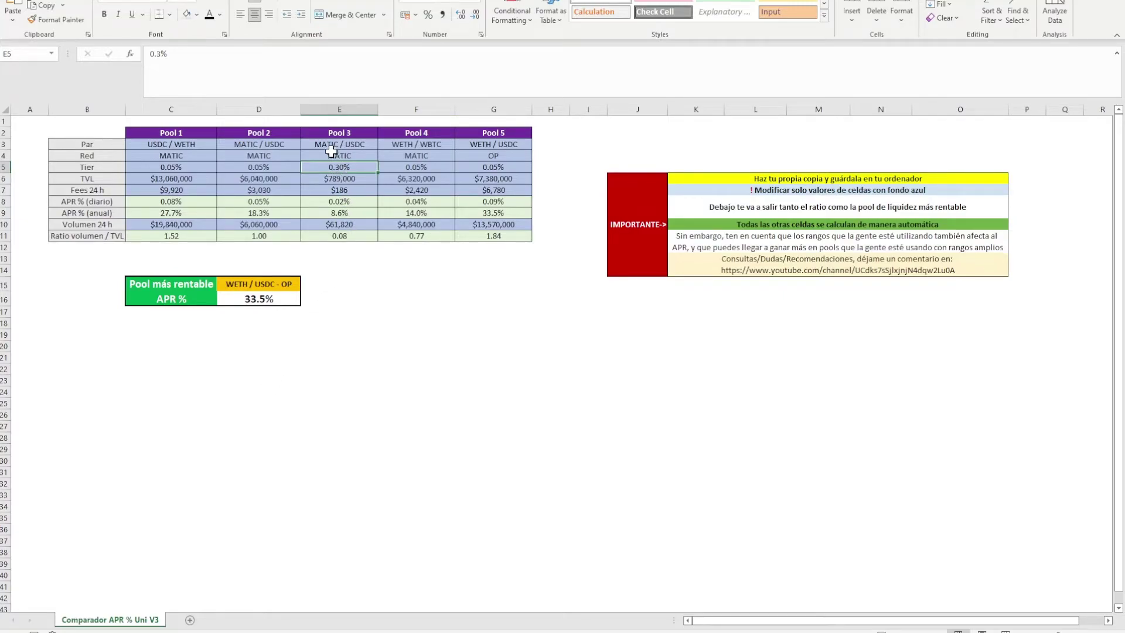
Examine Pool 2's TVL, 24 h volume and volume/TVL ratio against Pool 3's ratio and volume
drag(279, 146, 267, 222)
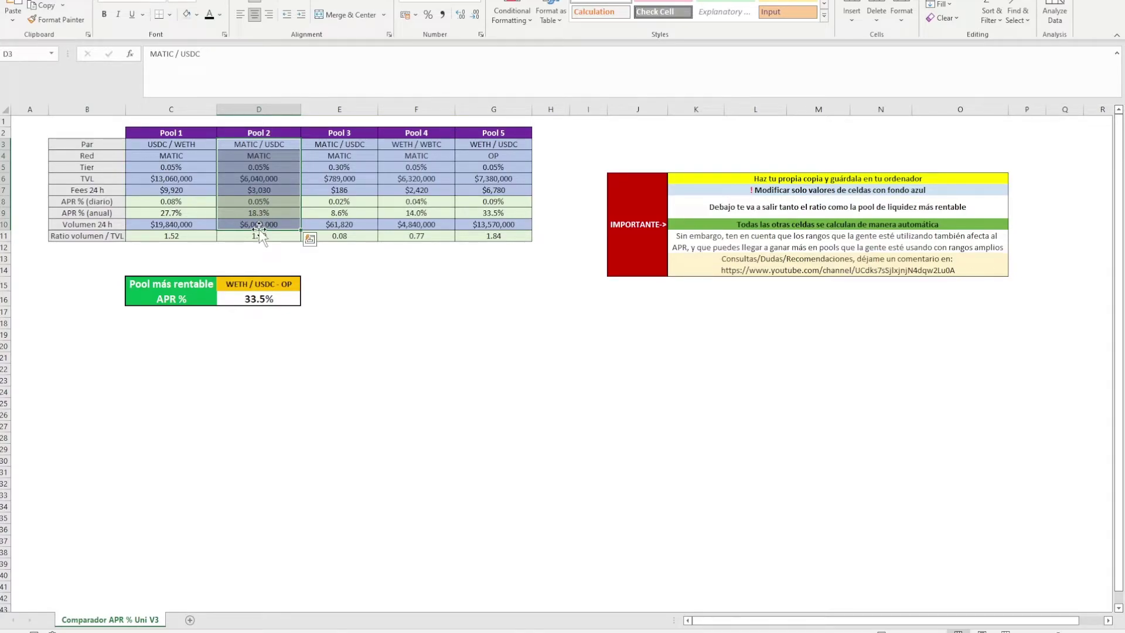
click(260, 224)
click(260, 177)
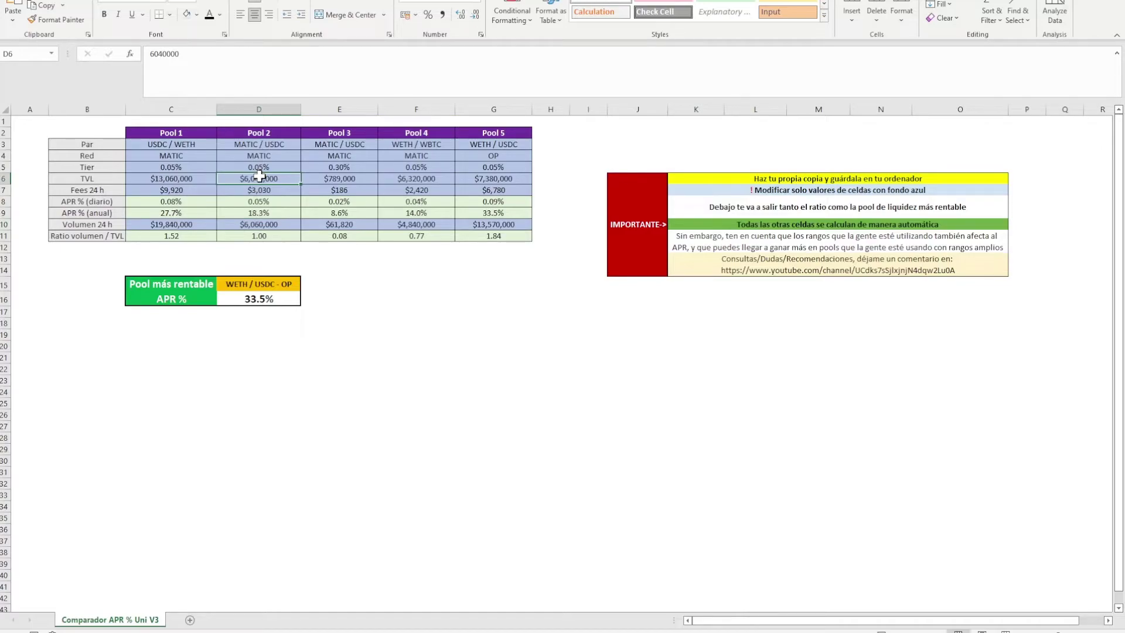
click(260, 225)
click(256, 236)
click(325, 234)
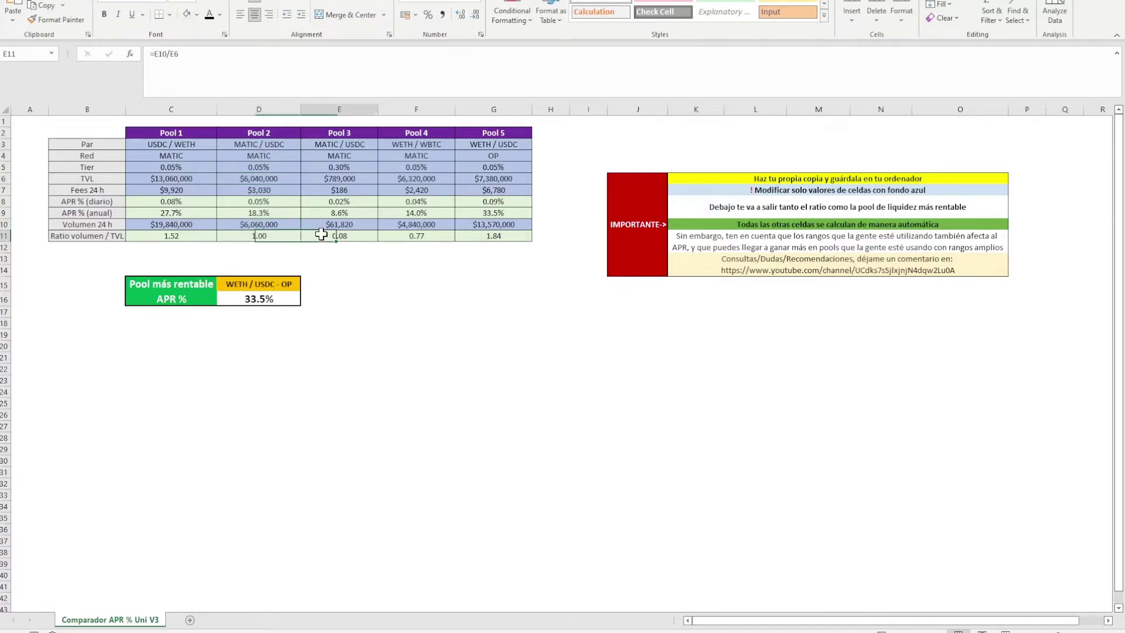
click(284, 236)
click(323, 235)
click(321, 225)
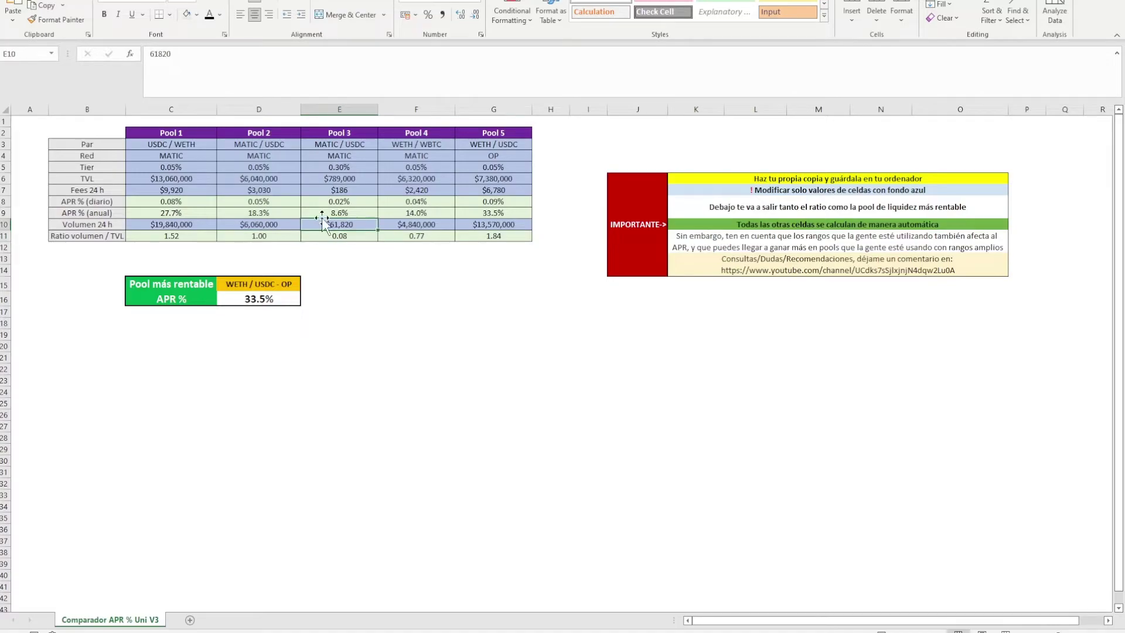
Review Pool 3's tier, TVL, 24 h fees and daily APR, and compare its annual APR with Pool 2's
click(332, 167)
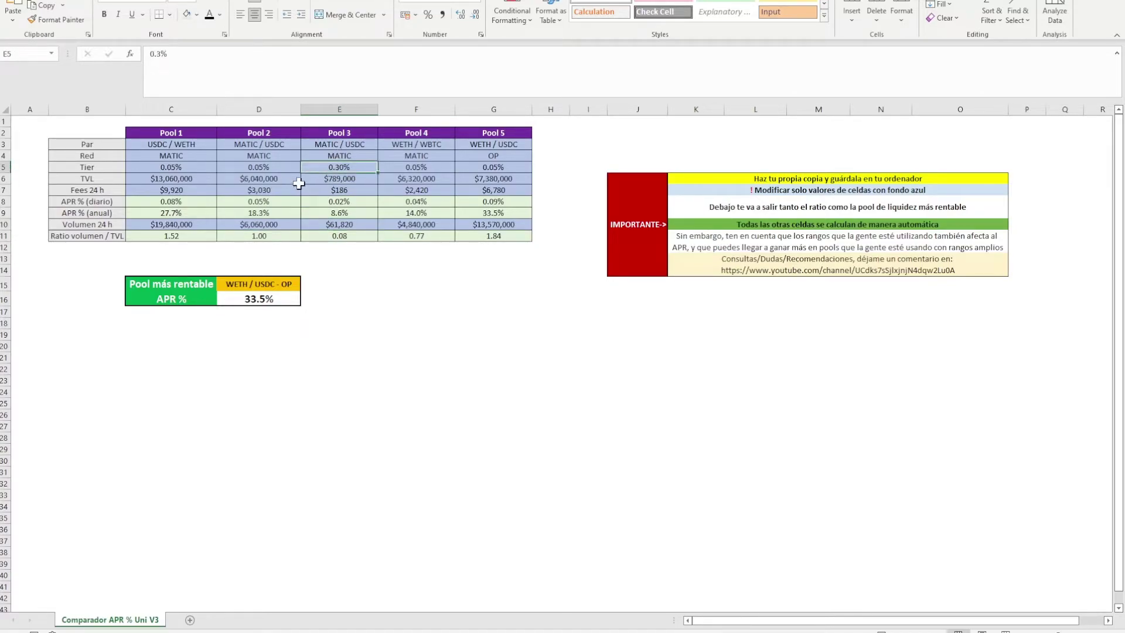
click(326, 177)
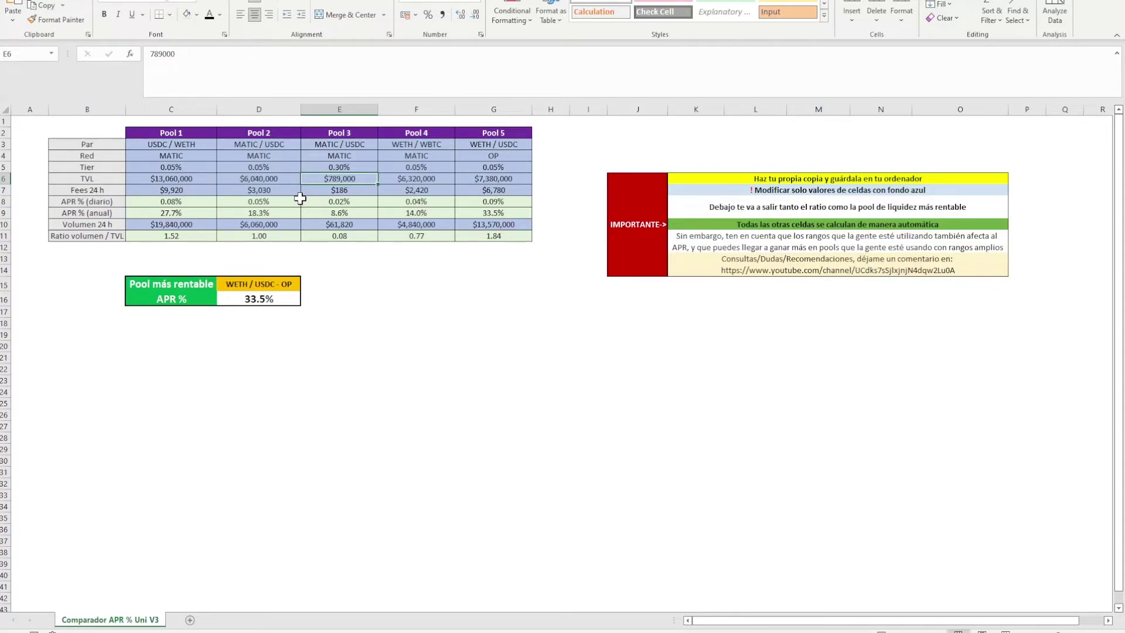
click(320, 191)
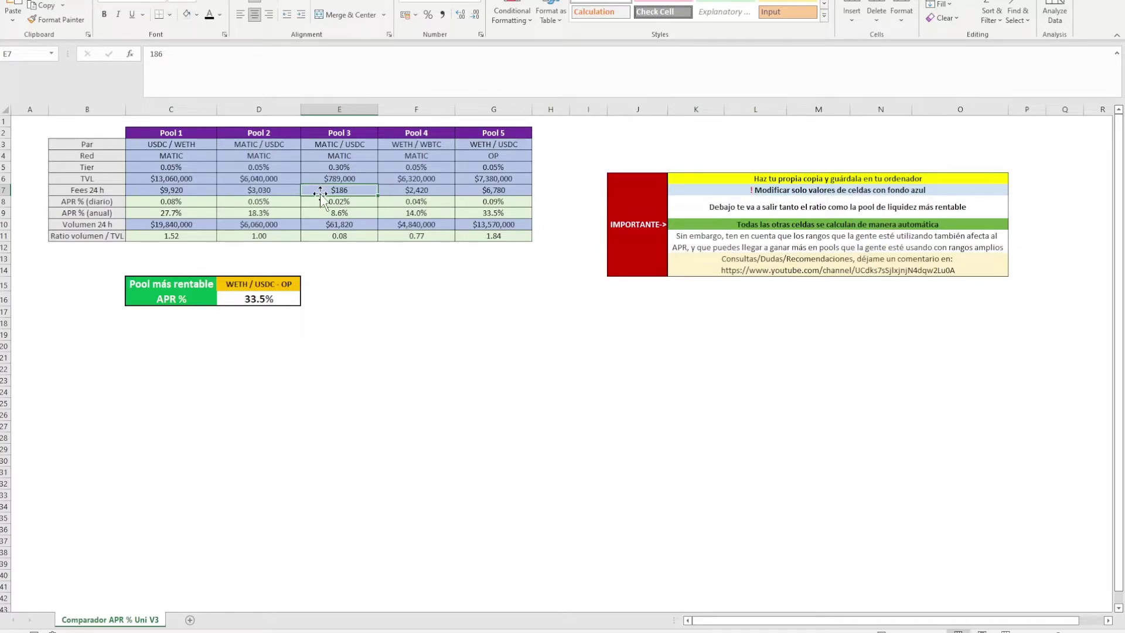
click(318, 202)
click(315, 215)
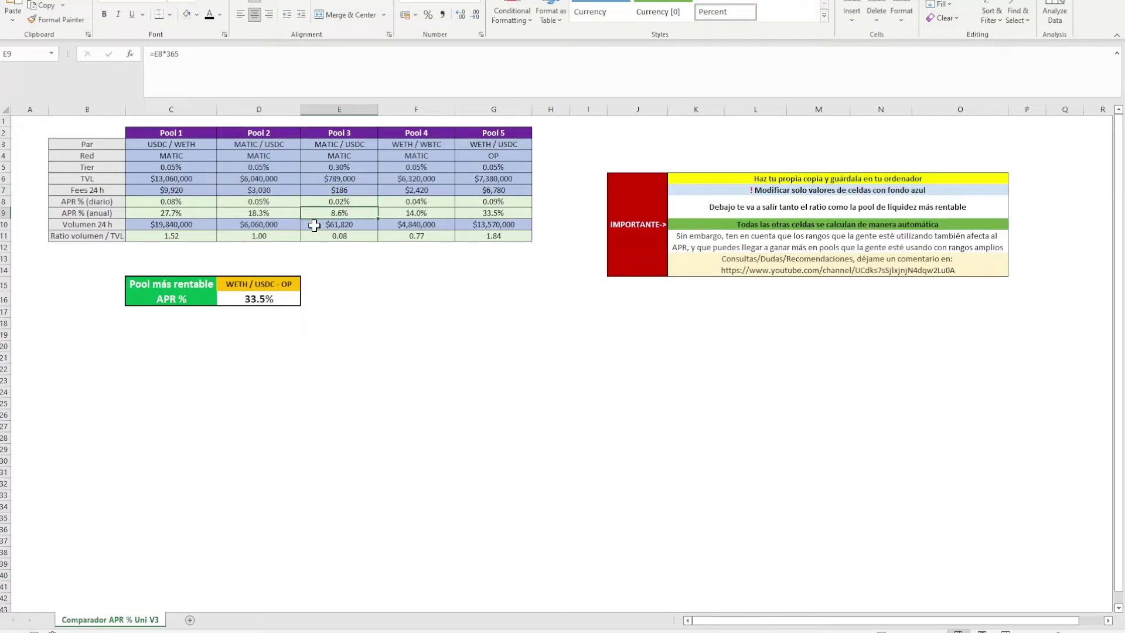
drag(292, 214, 319, 217)
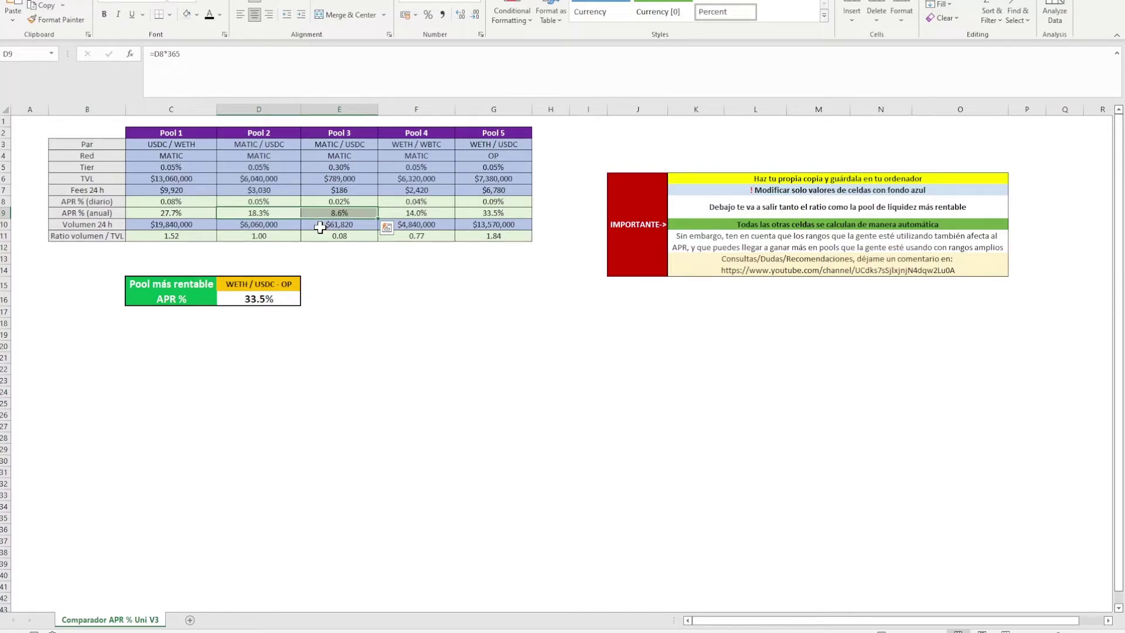
click(307, 177)
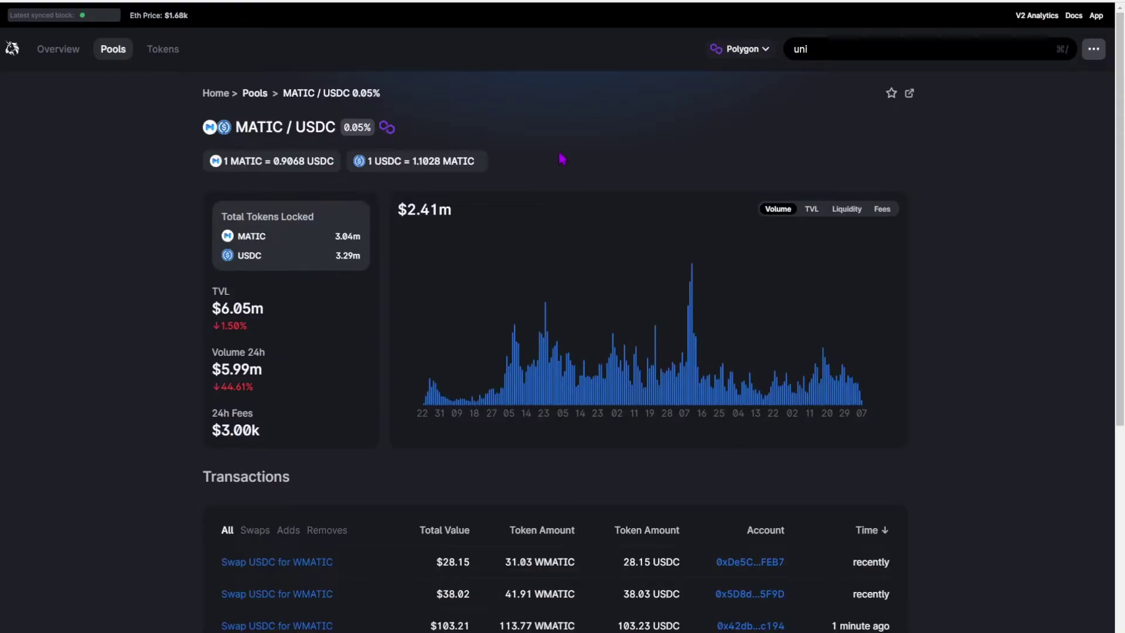
Switch the Uniswap analytics page to the Optimism network and open the WETH/OP 0.3% pool from its top pools
click(757, 54)
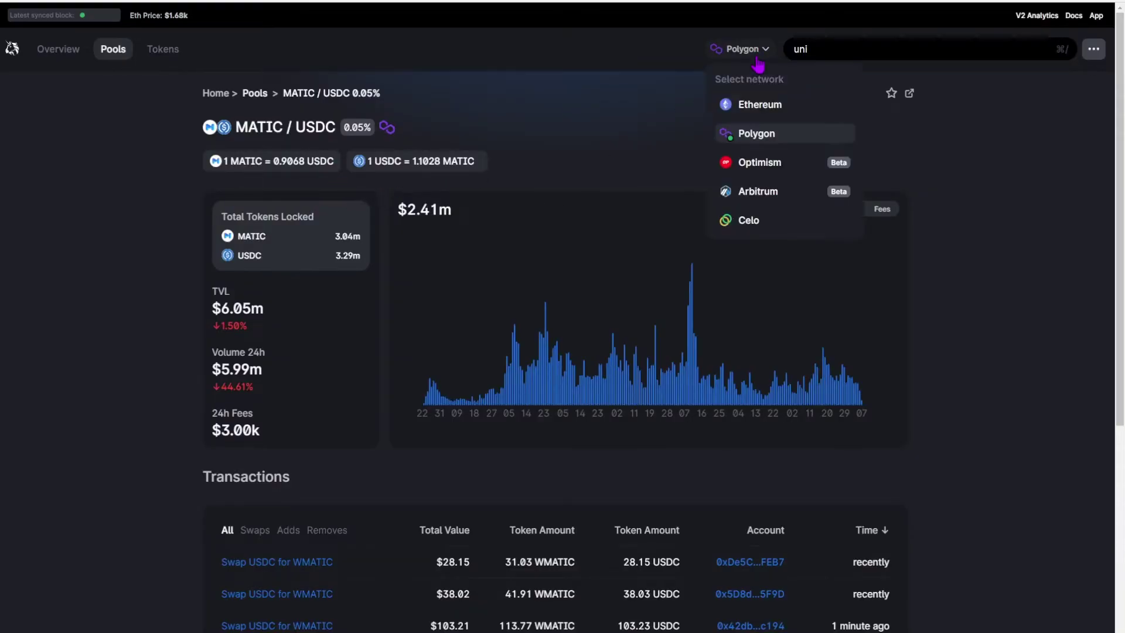
click(761, 162)
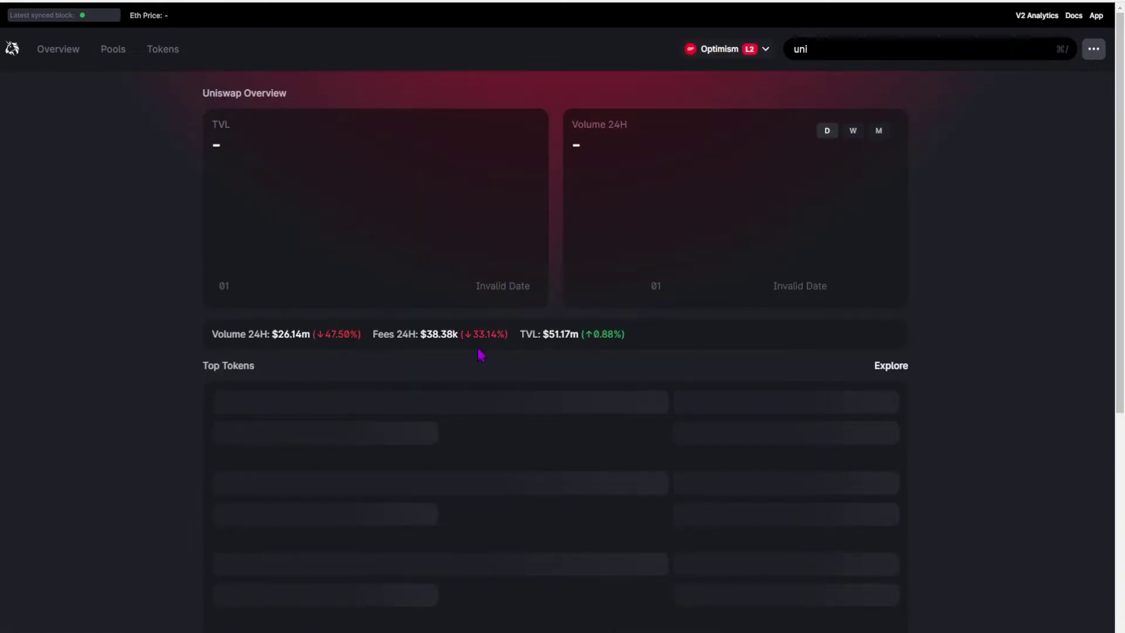
scroll(143, 377, down, 10)
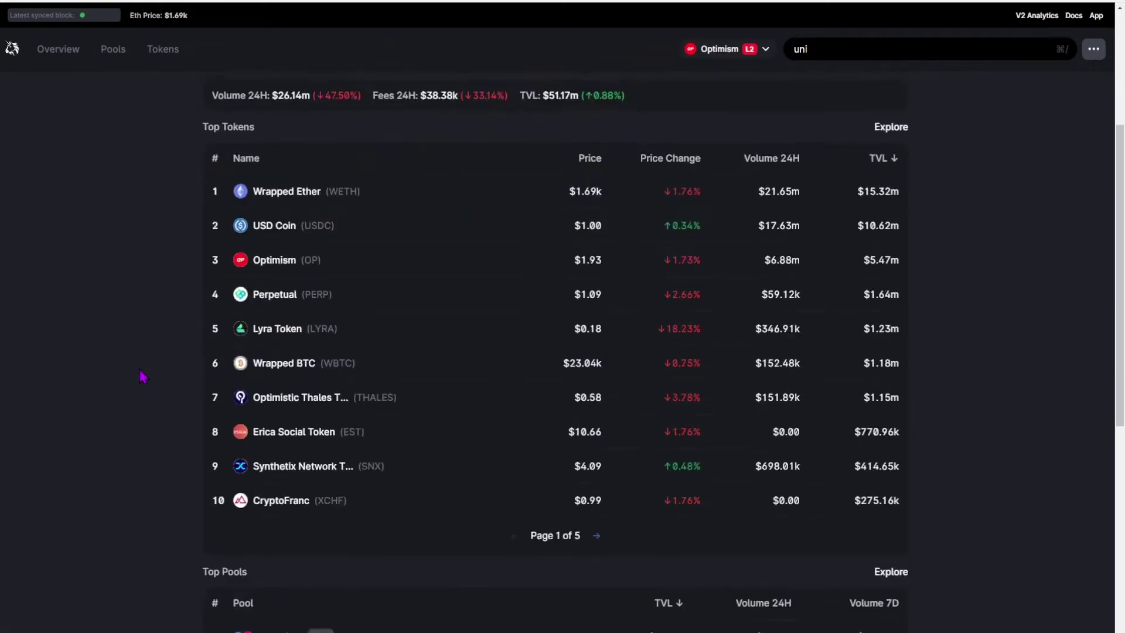
scroll(143, 377, down, 1)
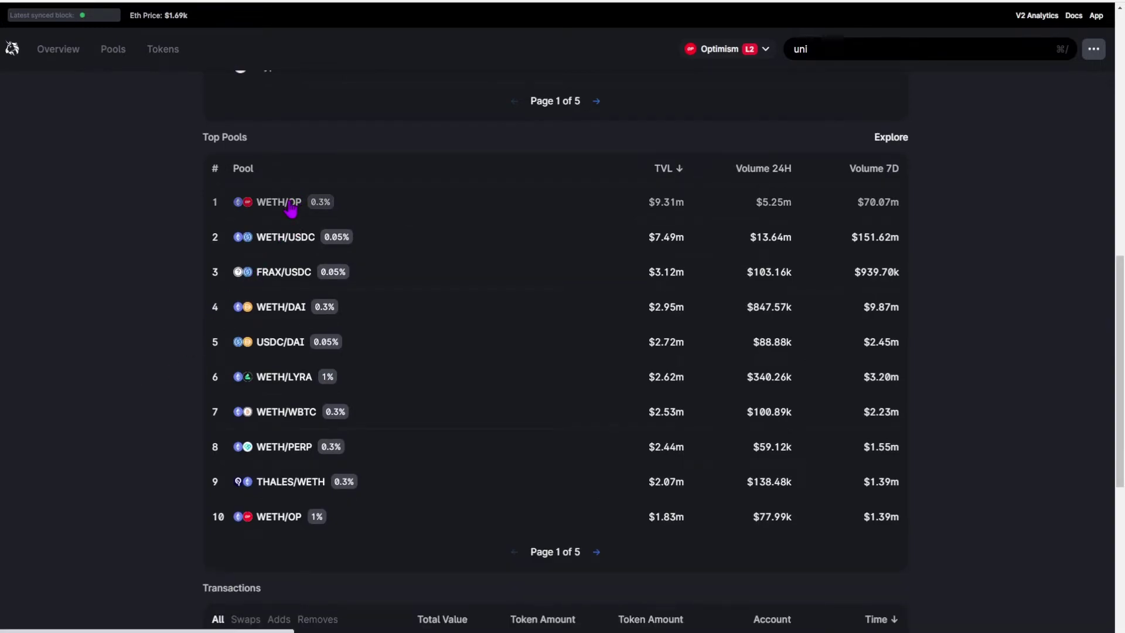
click(279, 202)
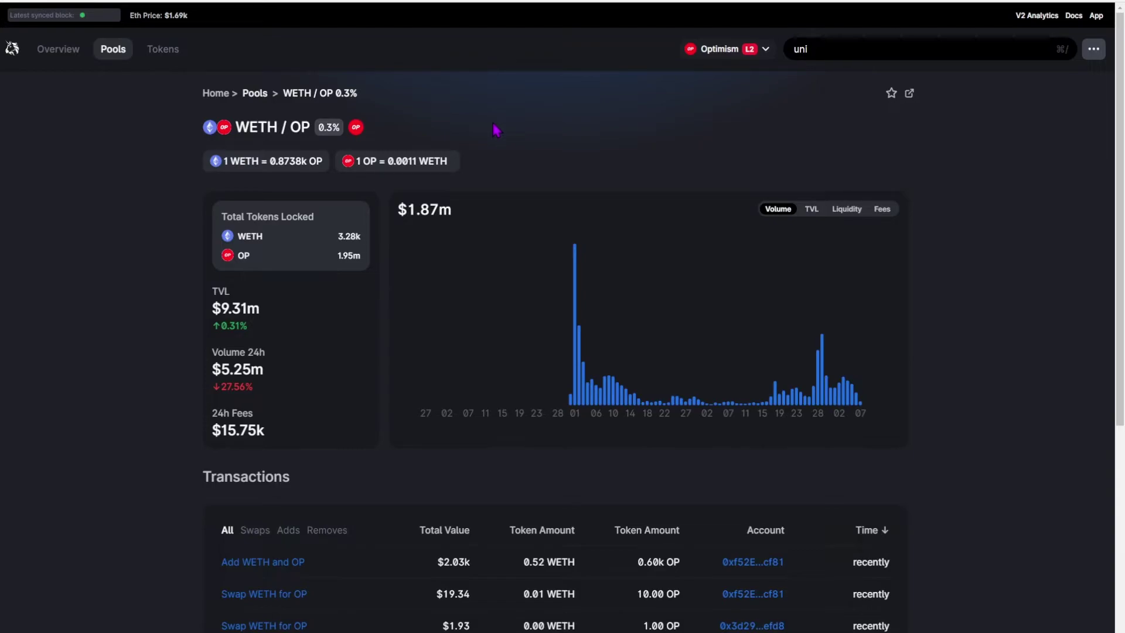
drag(259, 120, 286, 127)
click(266, 150)
Return to the Excel comparator and change Pool 4's pair to WETH / OP and its network to OP
key(alt+Tab)
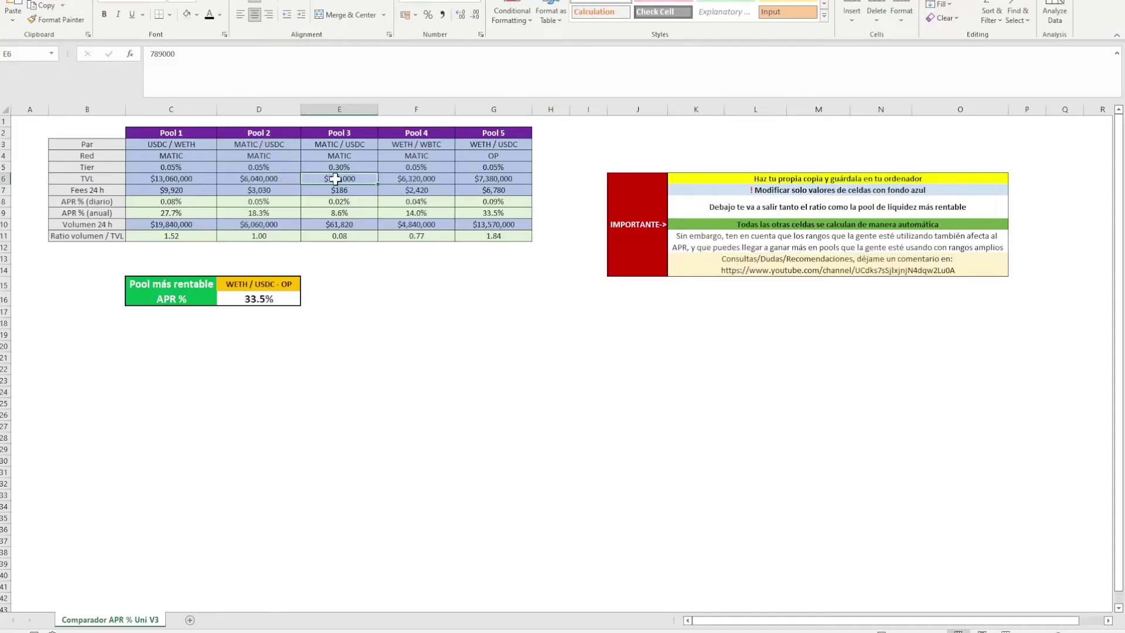
click(432, 146)
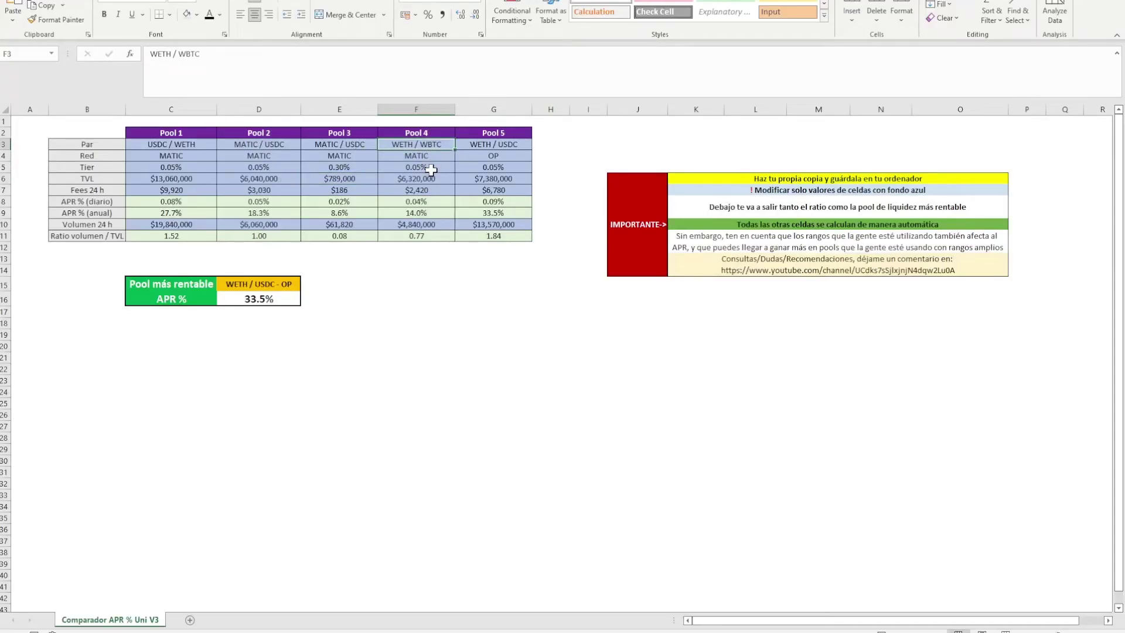
click(494, 146)
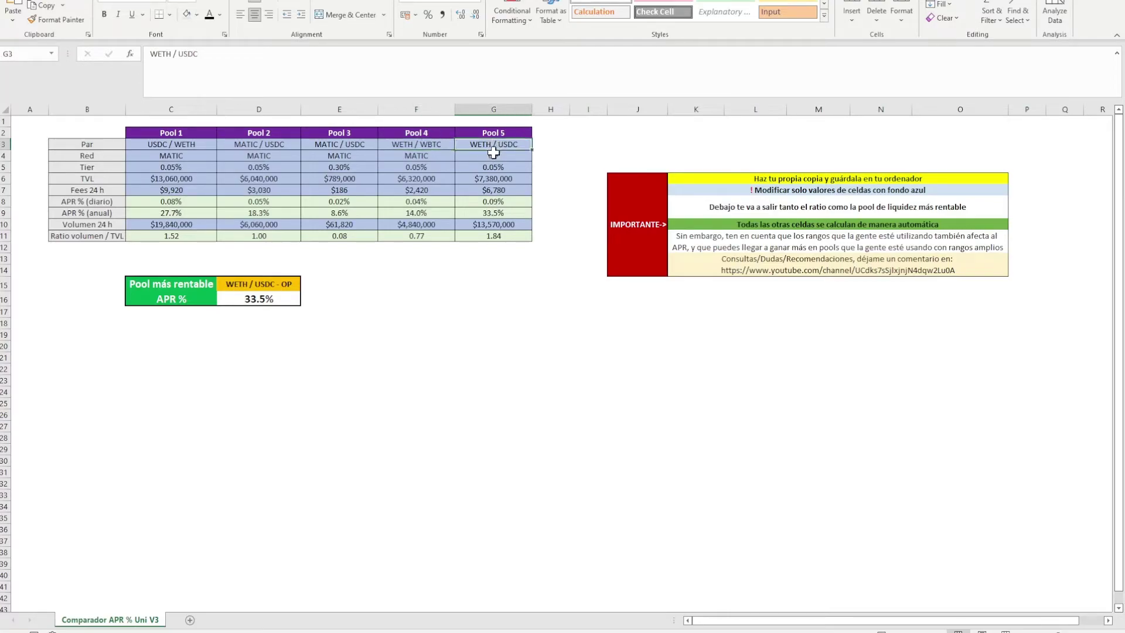
click(494, 155)
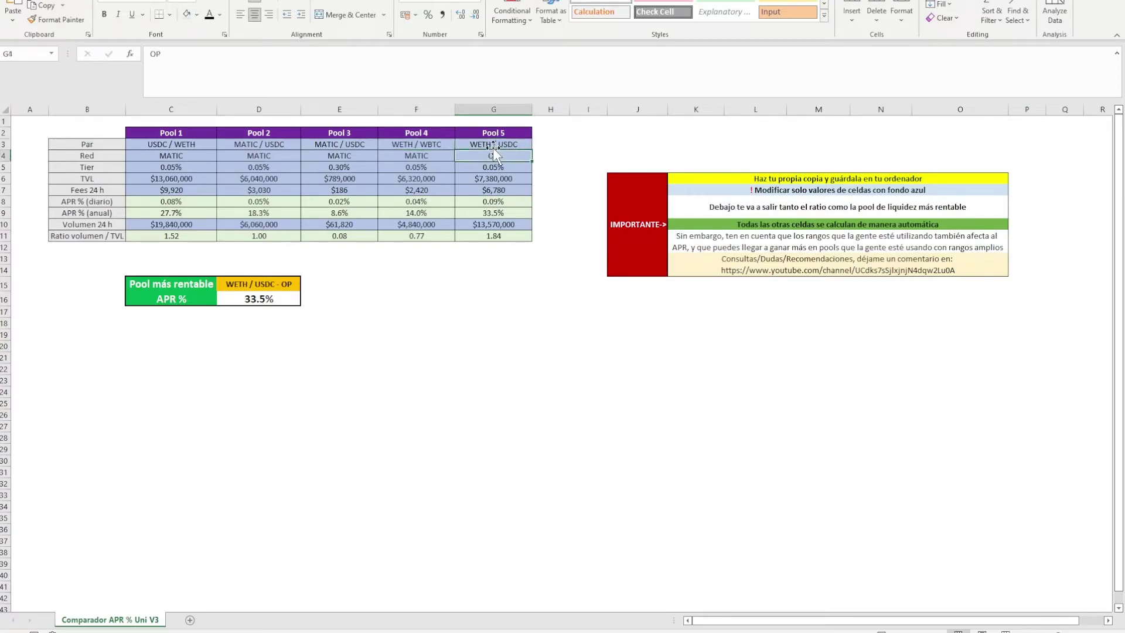
click(432, 144)
click(188, 53)
double_click(187, 54)
text(OP)
key(Return)
text(OP)
key(Return)
Consult the WETH/OP pool page in the browser, then set Pool 4's tier to 0.30% and TVL to 9310000 in Excel
key(alt+Tab)
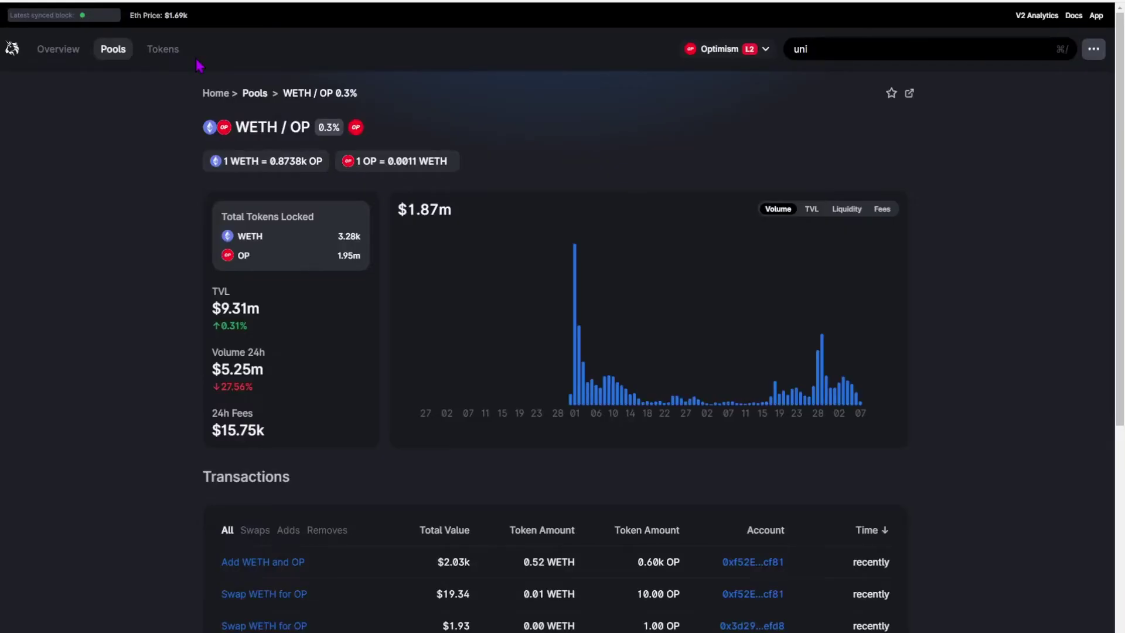
key(alt+Tab)
key(alt+Tab)
key(alt+Tab)
text(93100)
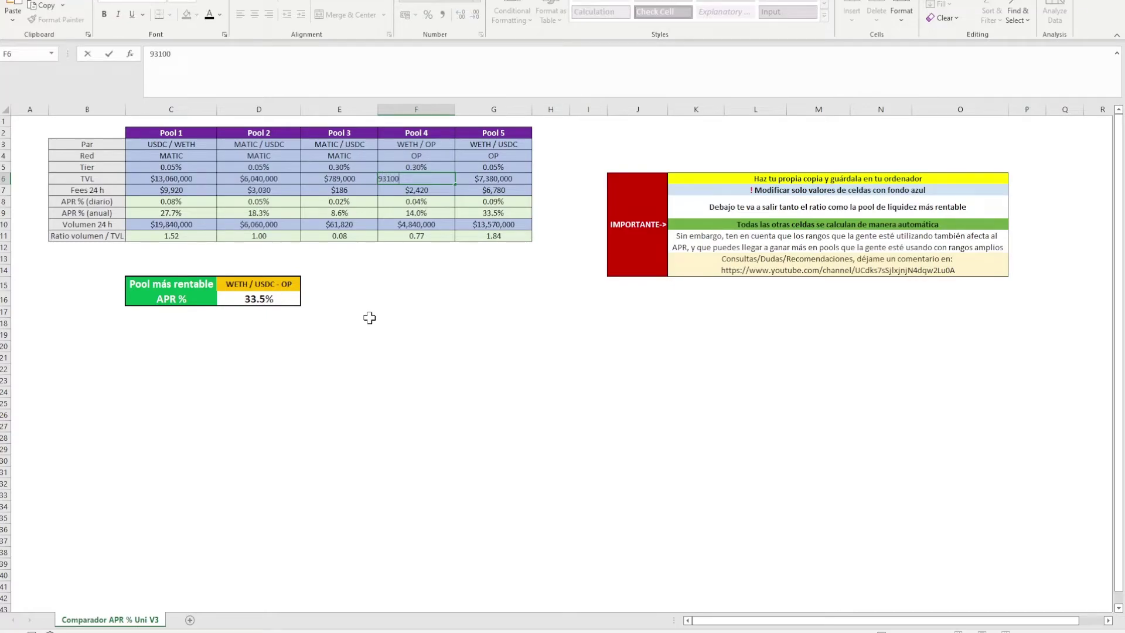
text(00)
key(Return)
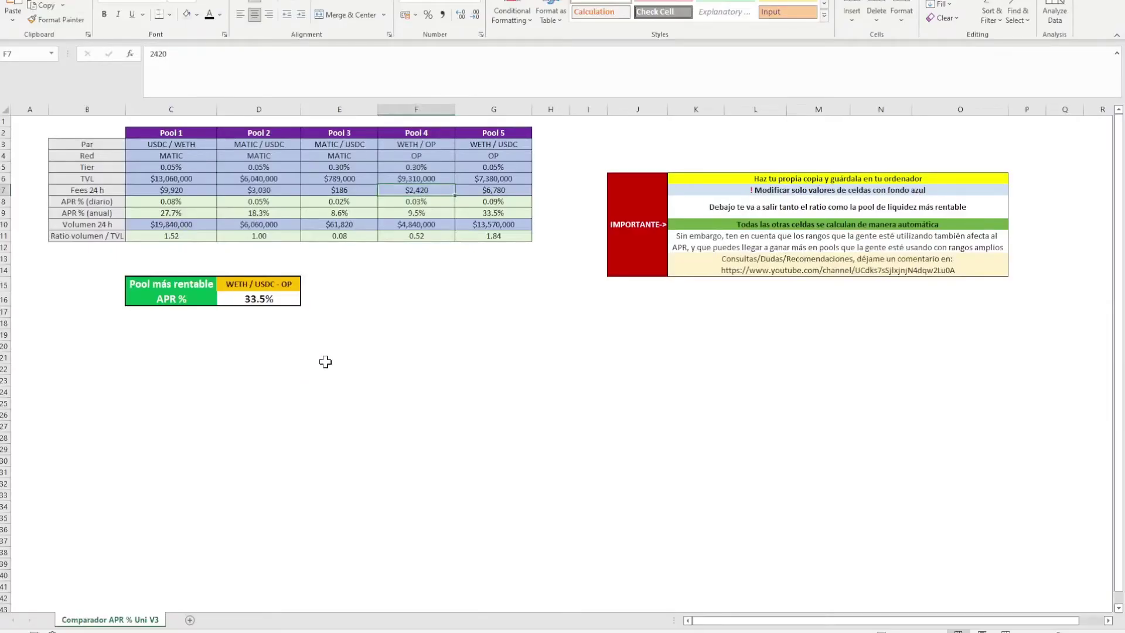
Set Pool 4's 24 h fees to 15750 and its 24 h volume to 5250000
text(15750)
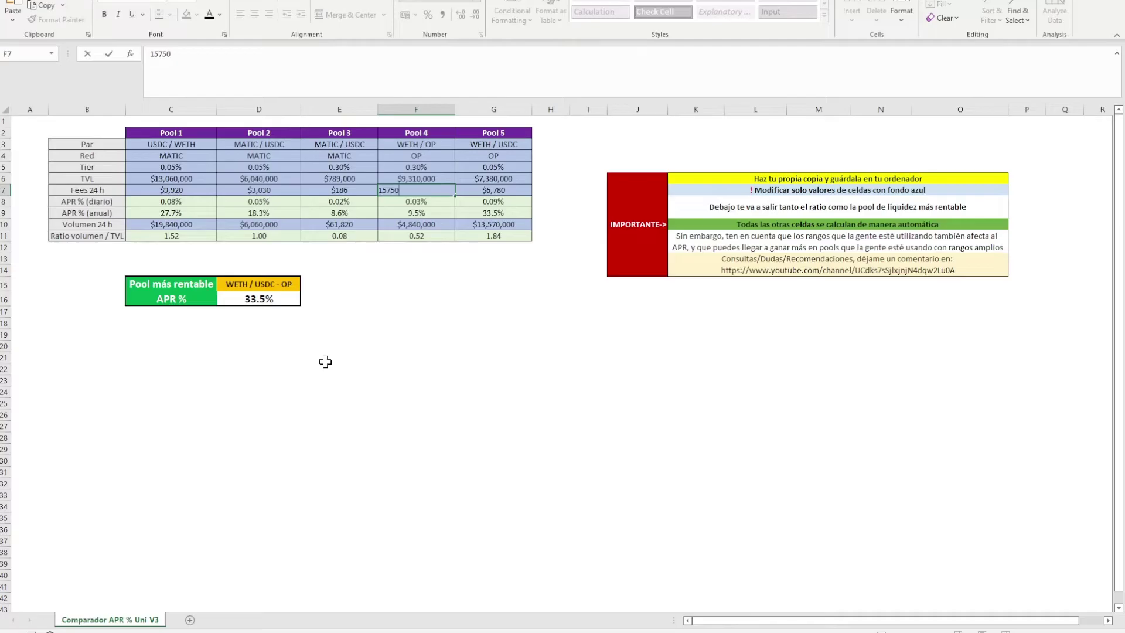
key(Return)
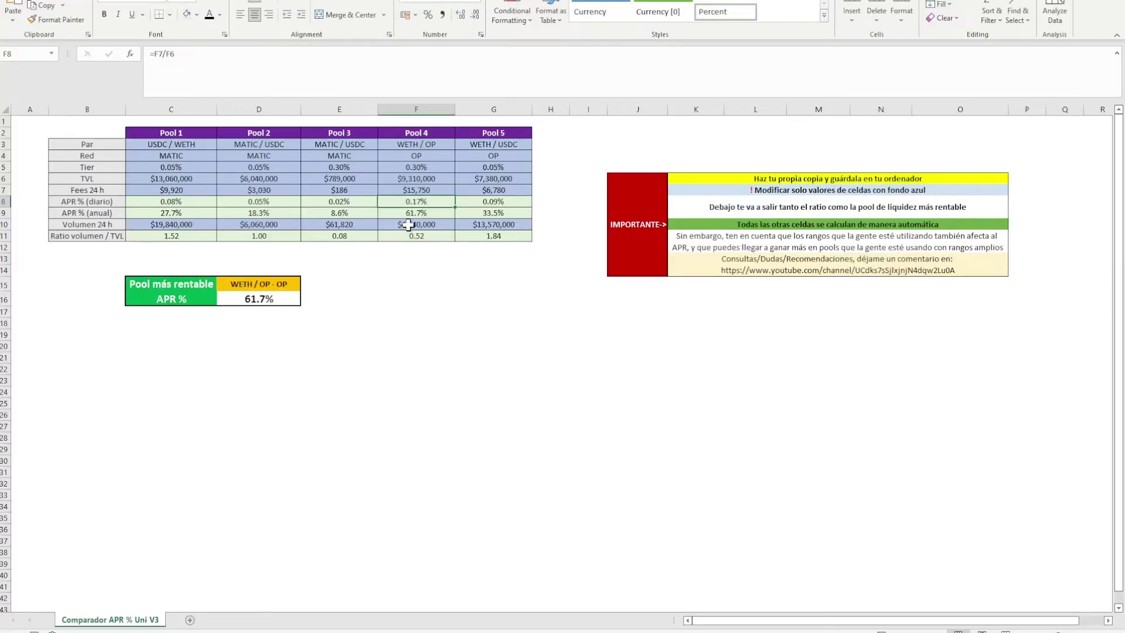
click(407, 225)
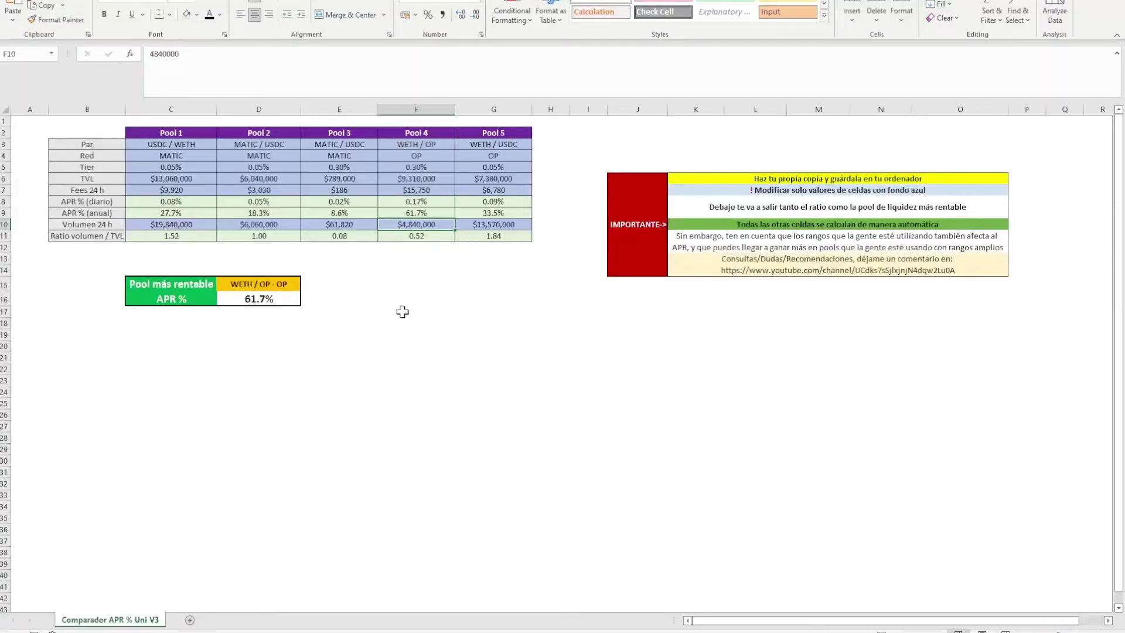
text(5250000)
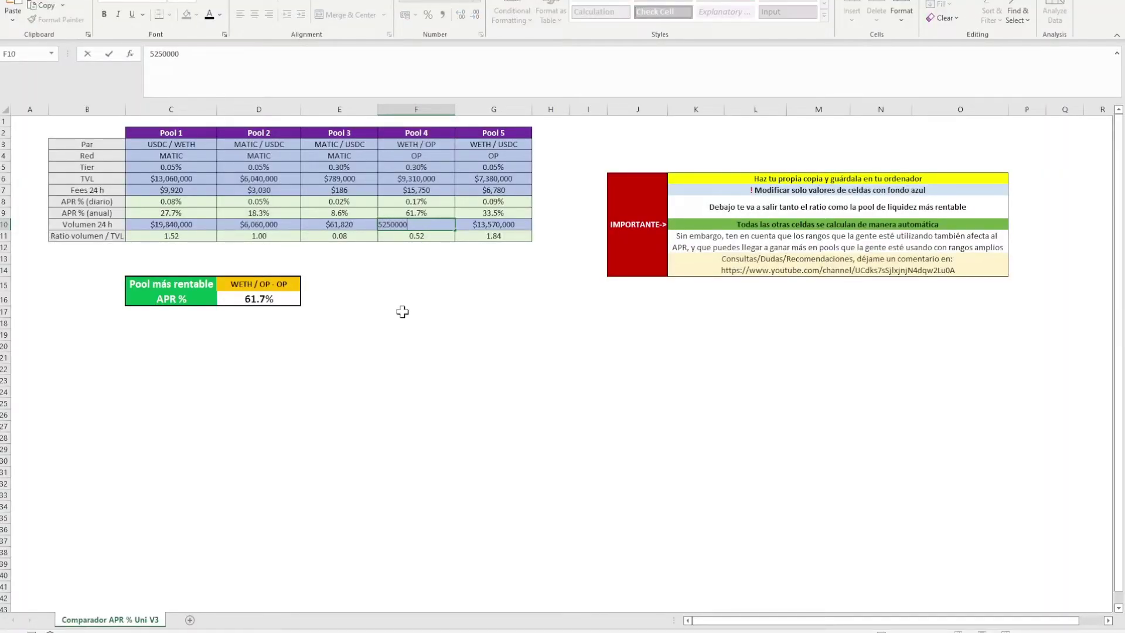
key(Return)
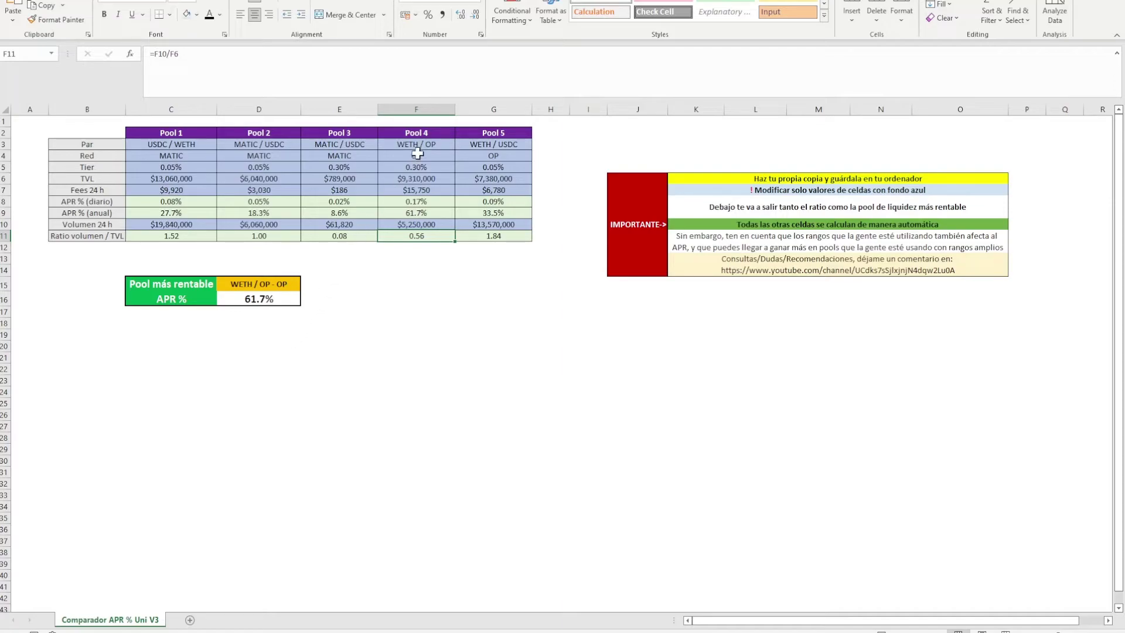
Examine Pool 4's 24 h volume, daily and annual APR, fees, TVL and volume/TVL ratio
click(426, 108)
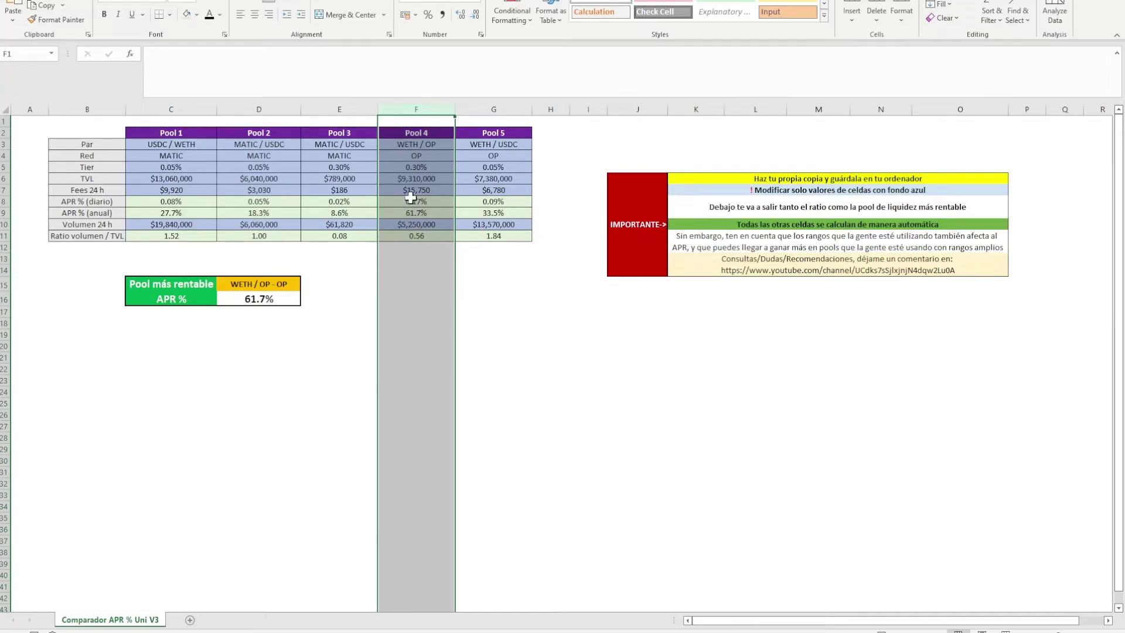
click(407, 222)
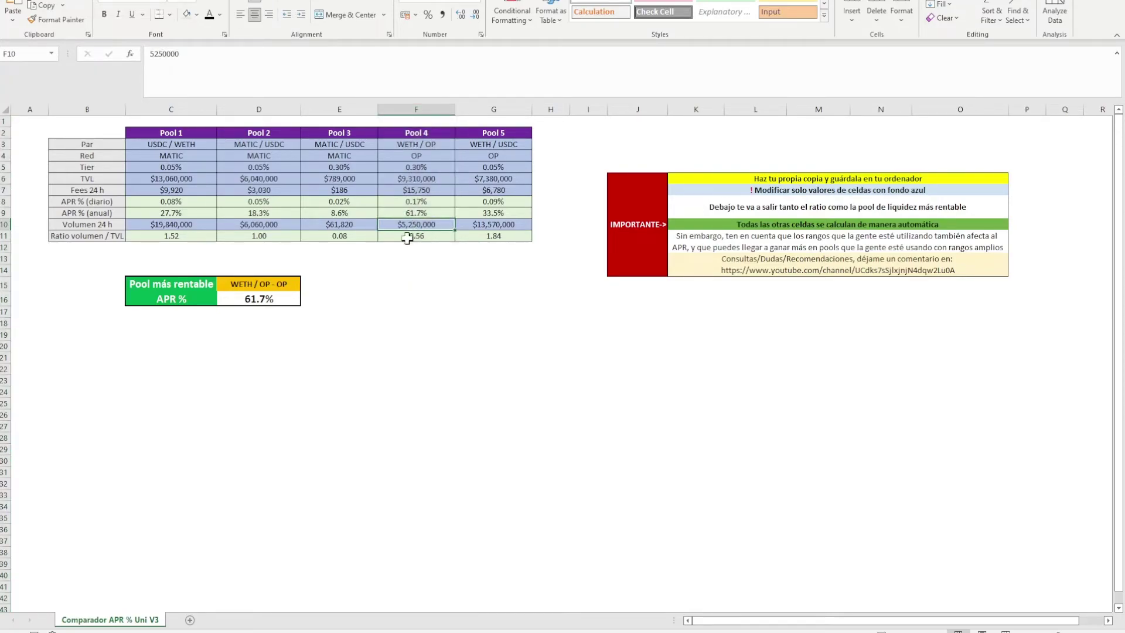
click(413, 210)
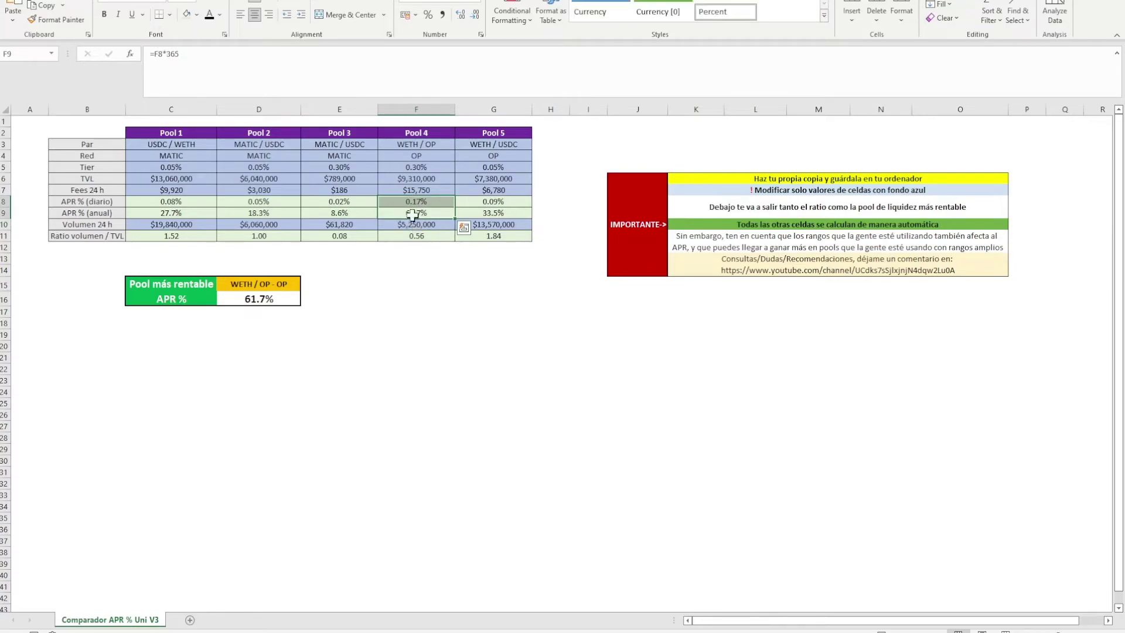
click(402, 189)
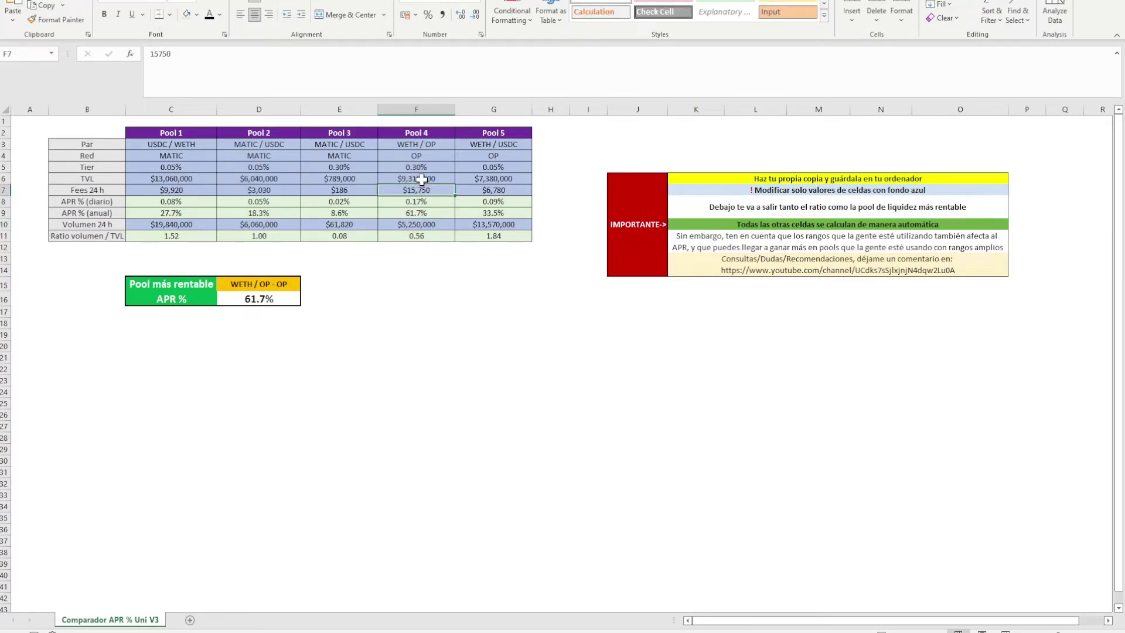
click(419, 178)
click(408, 222)
click(405, 234)
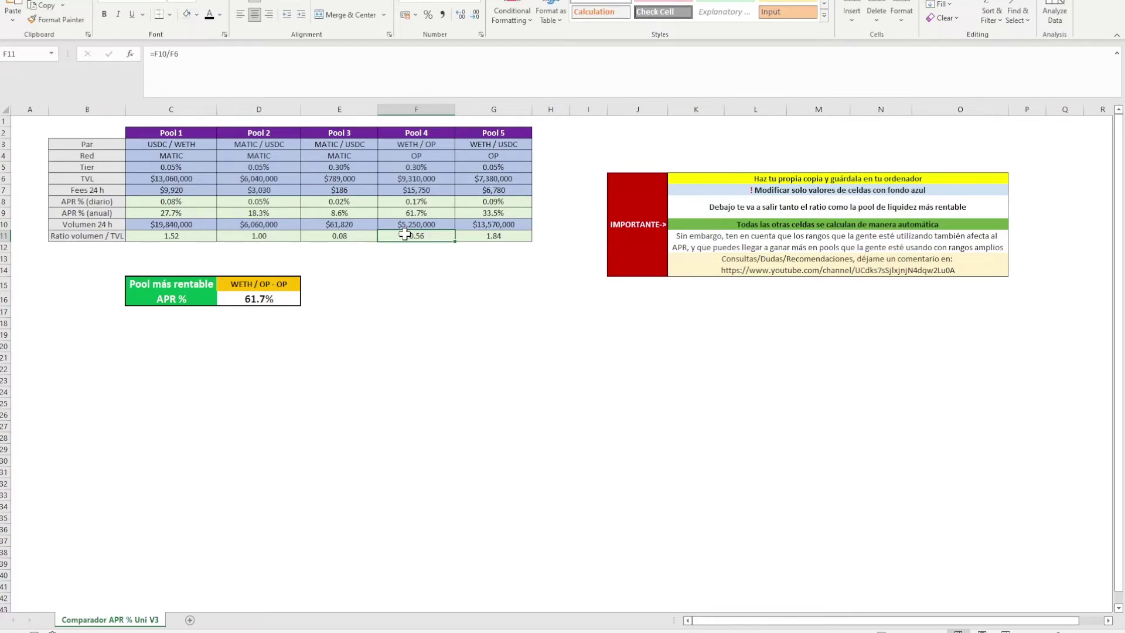
Check the most profitable pool and its APR in the summary box against Pool 4's 24 h volume and annual APR
drag(261, 285, 259, 296)
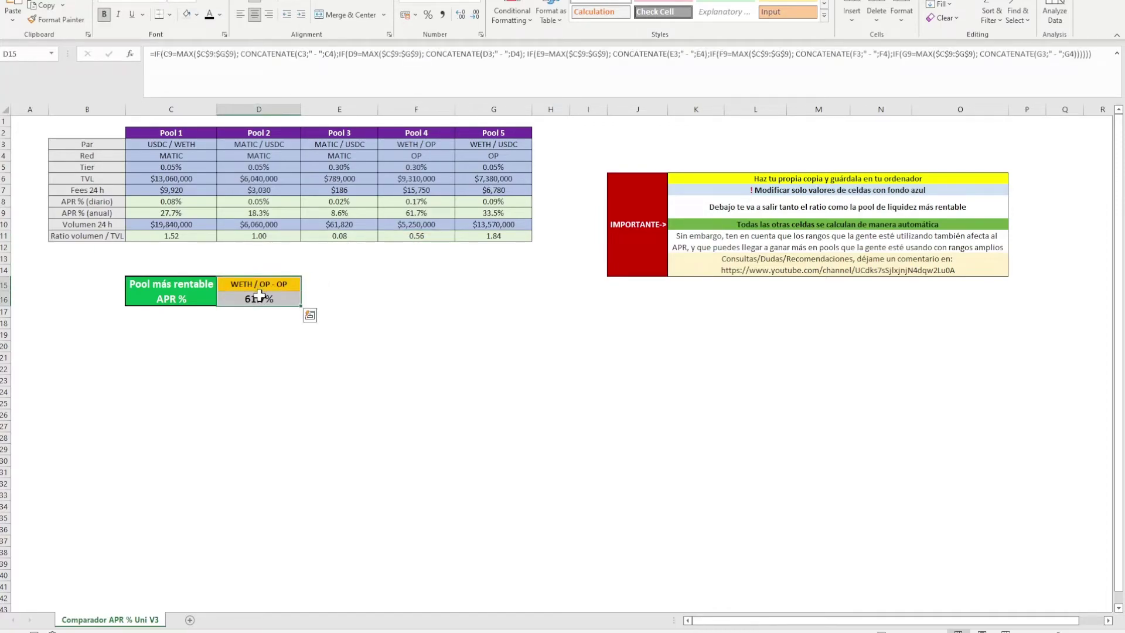
click(258, 297)
click(258, 283)
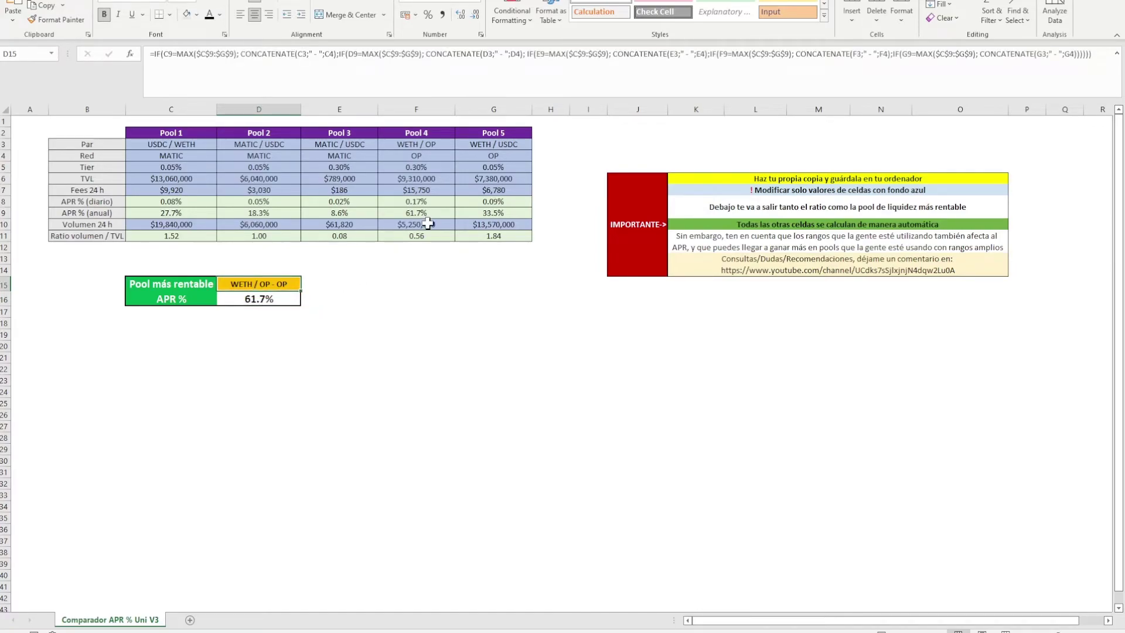
click(426, 224)
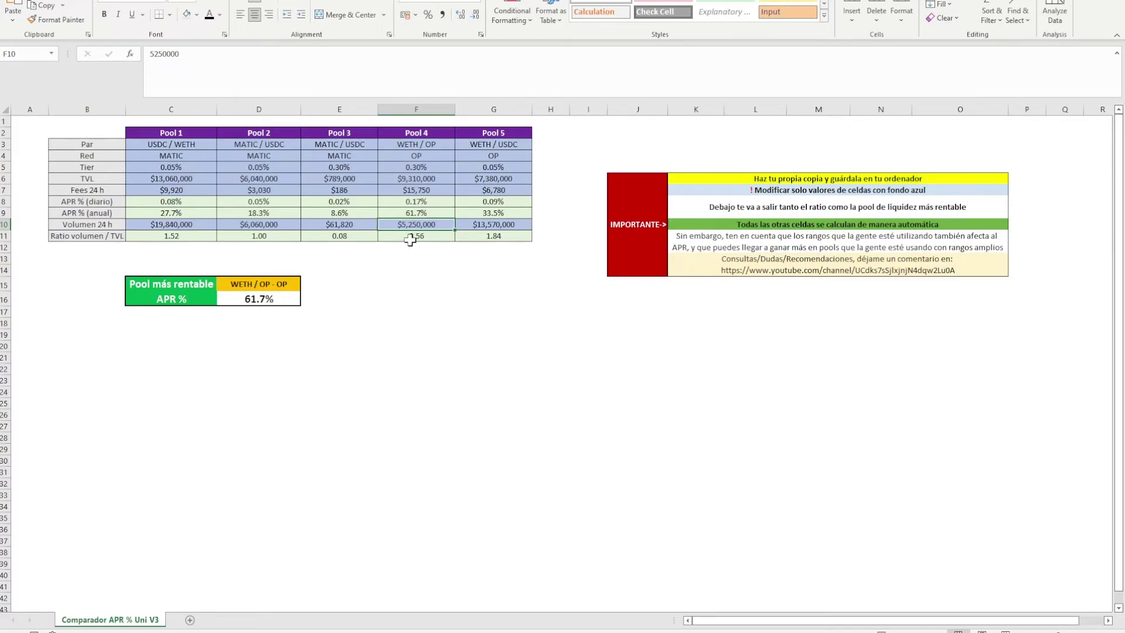
click(414, 210)
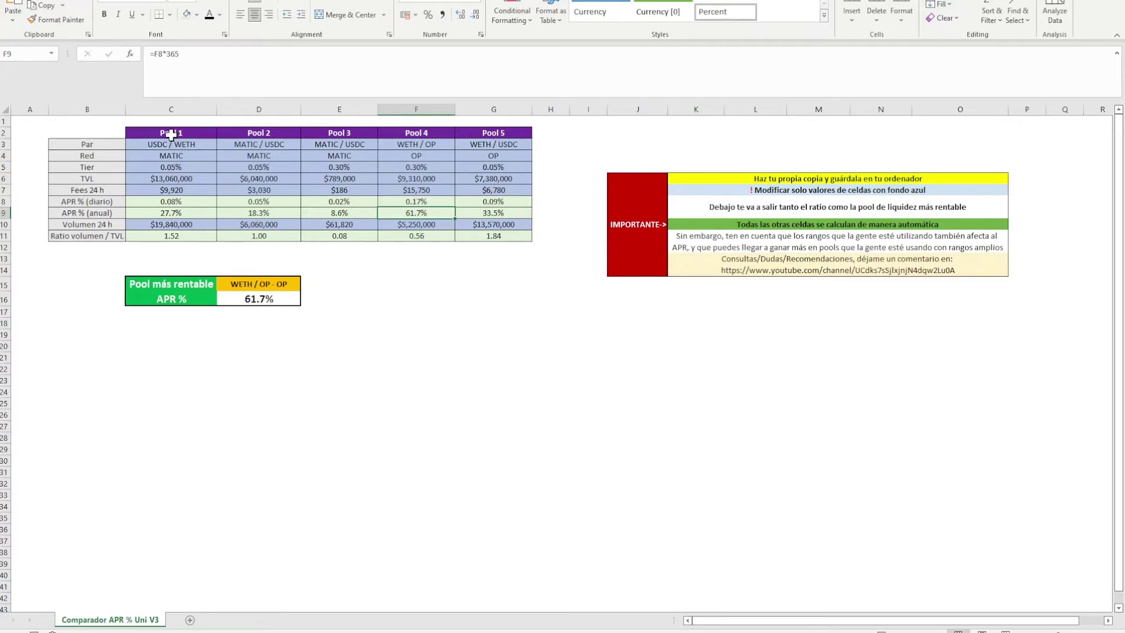
Compare the Pool 1 and Pool 5 columns, focusing on their 24 h volumes and Pool 5's TVL
click(171, 134)
drag(170, 135, 157, 246)
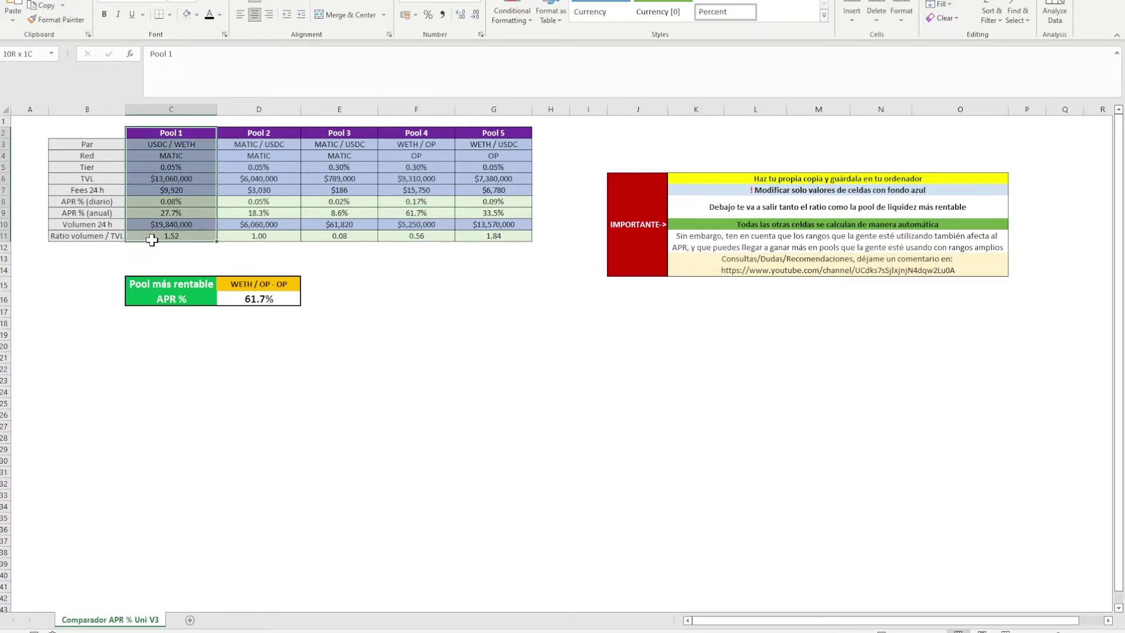
drag(503, 136, 508, 236)
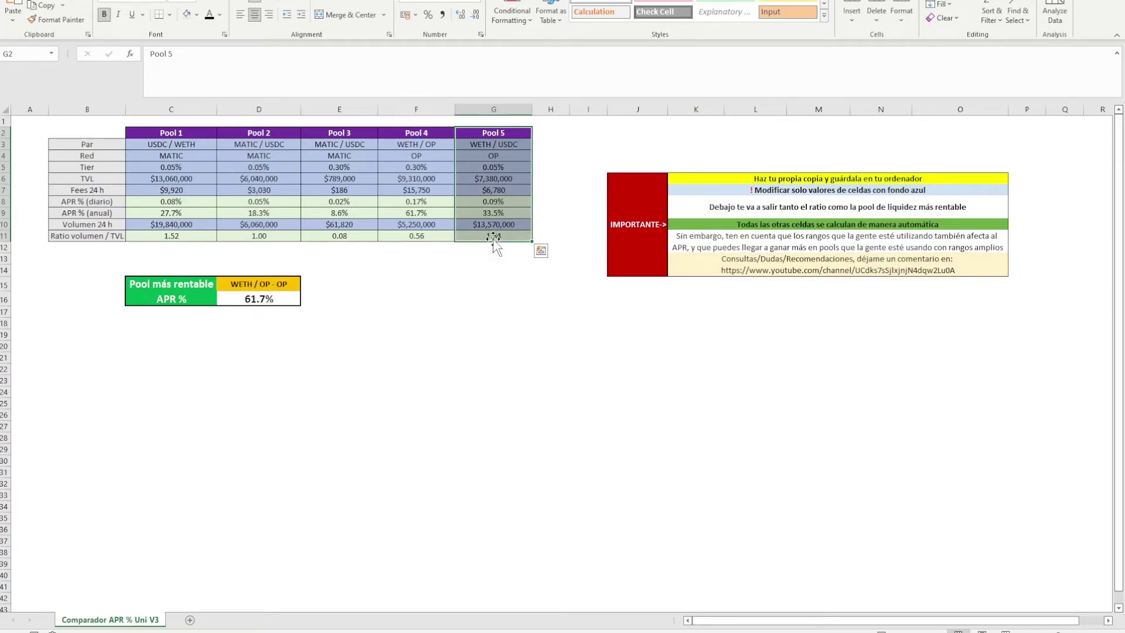
click(488, 223)
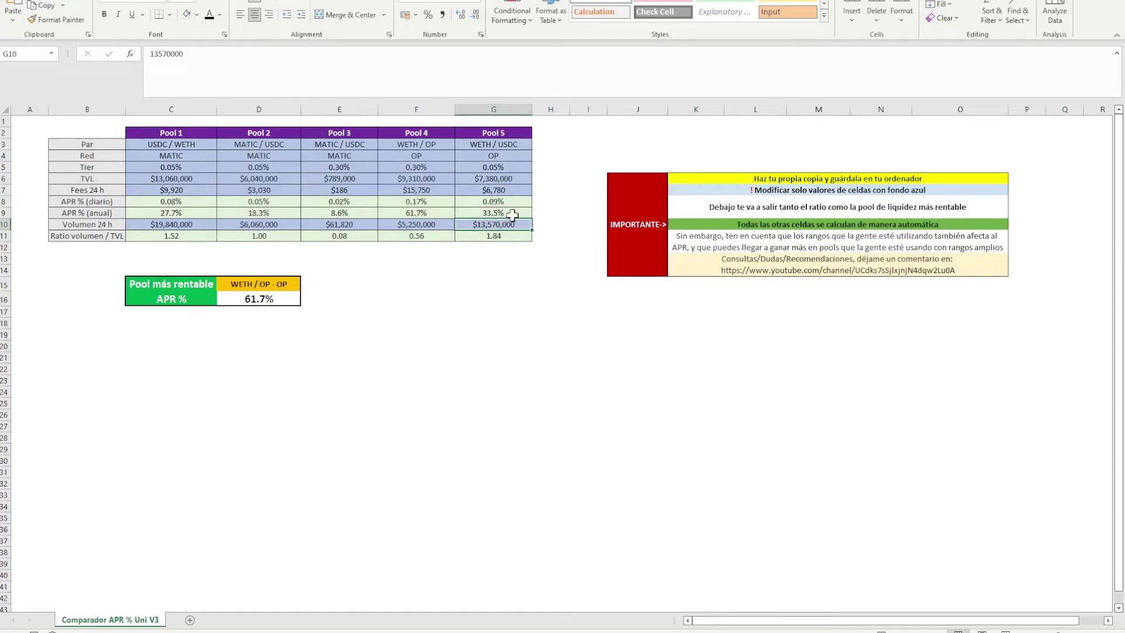
click(504, 179)
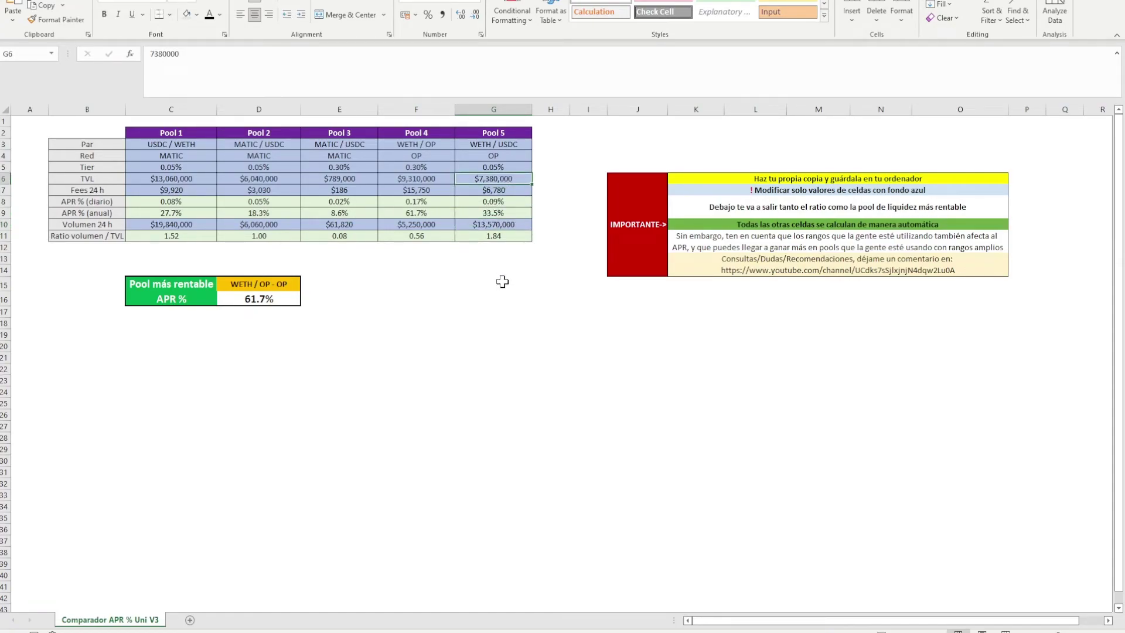
click(173, 224)
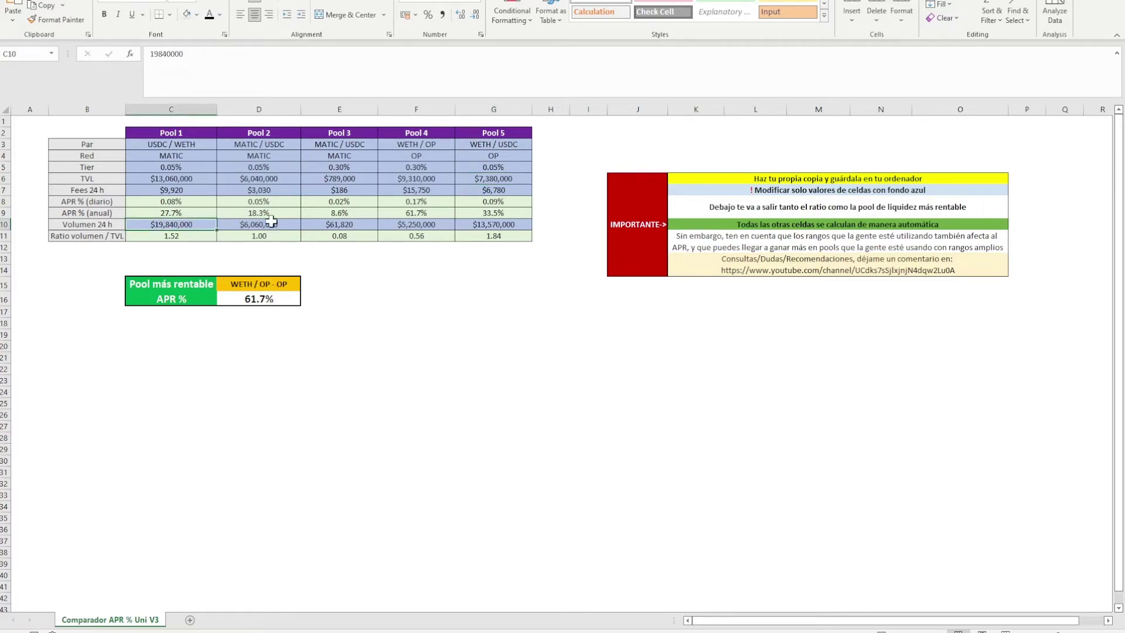
click(462, 224)
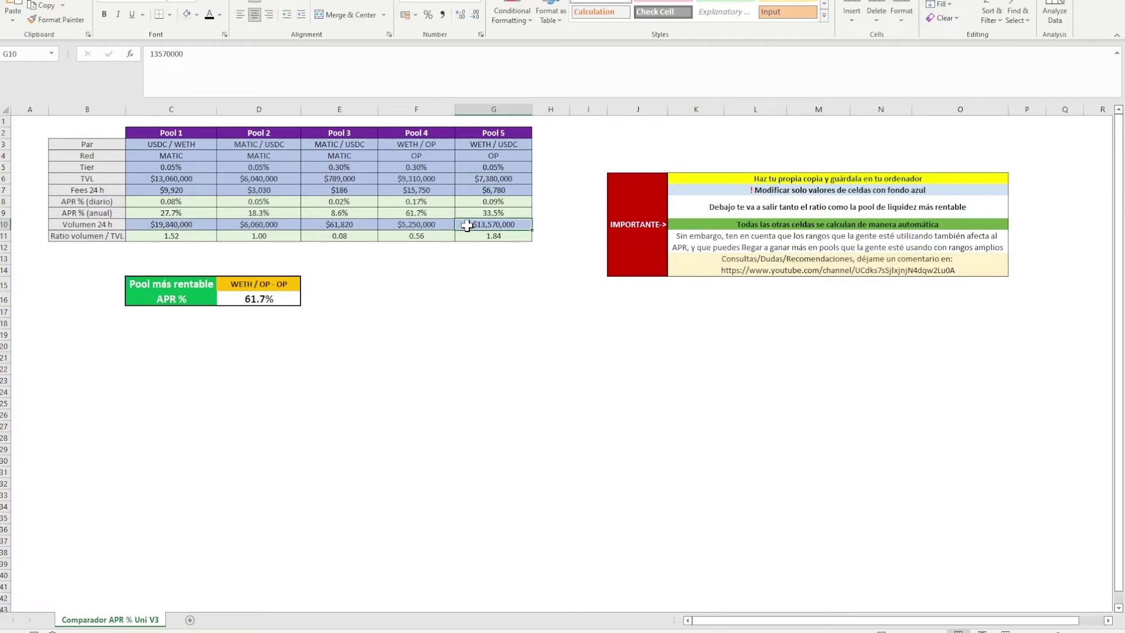
click(509, 109)
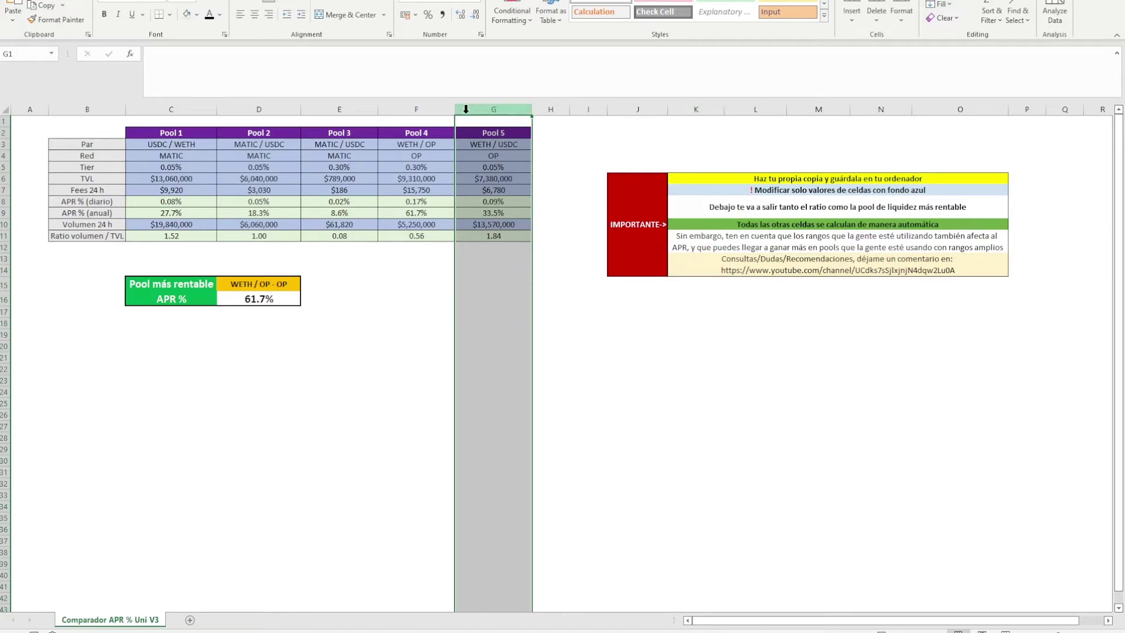
click(187, 111)
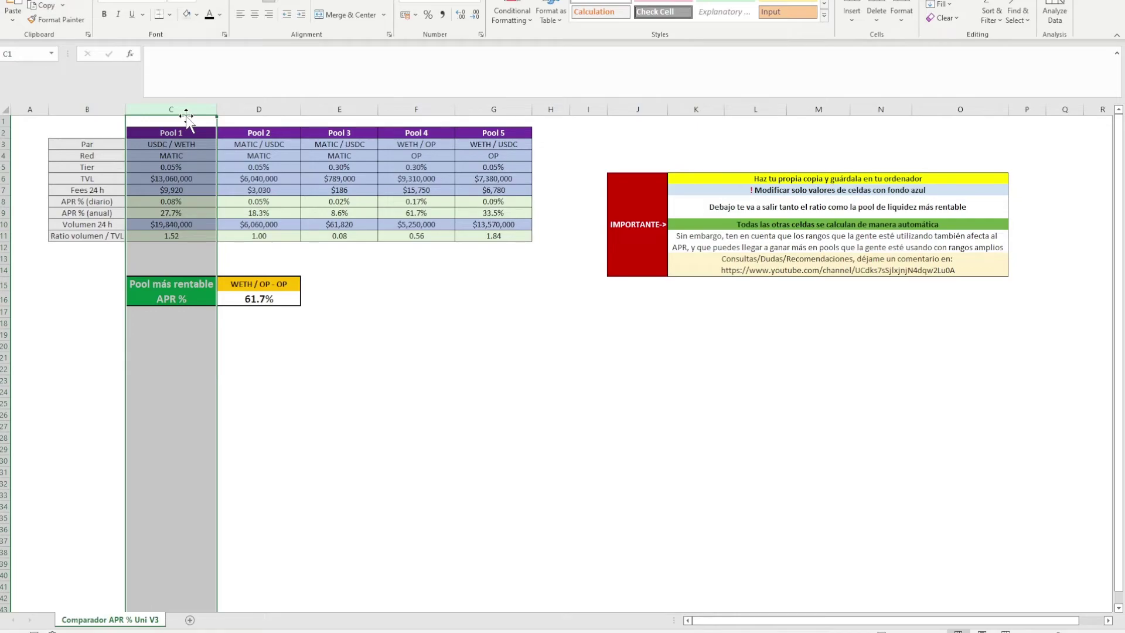
click(285, 135)
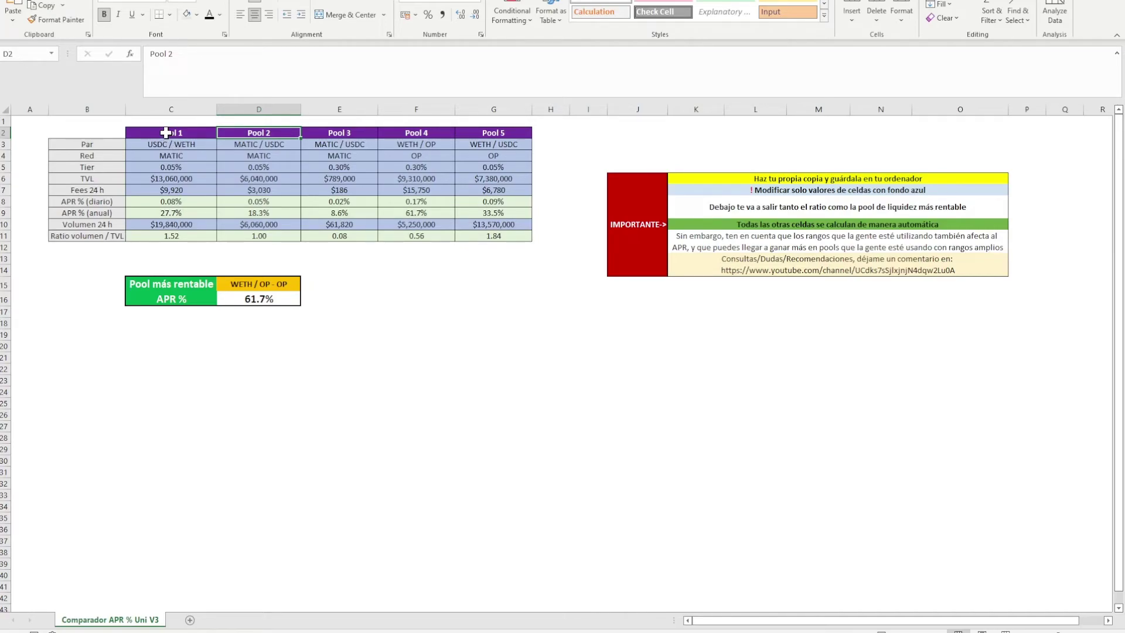
Compare the fee tiers of Pool 2 and Pool 3, reviewing Pool 2's column and Pool 3's 24 h fees
click(276, 167)
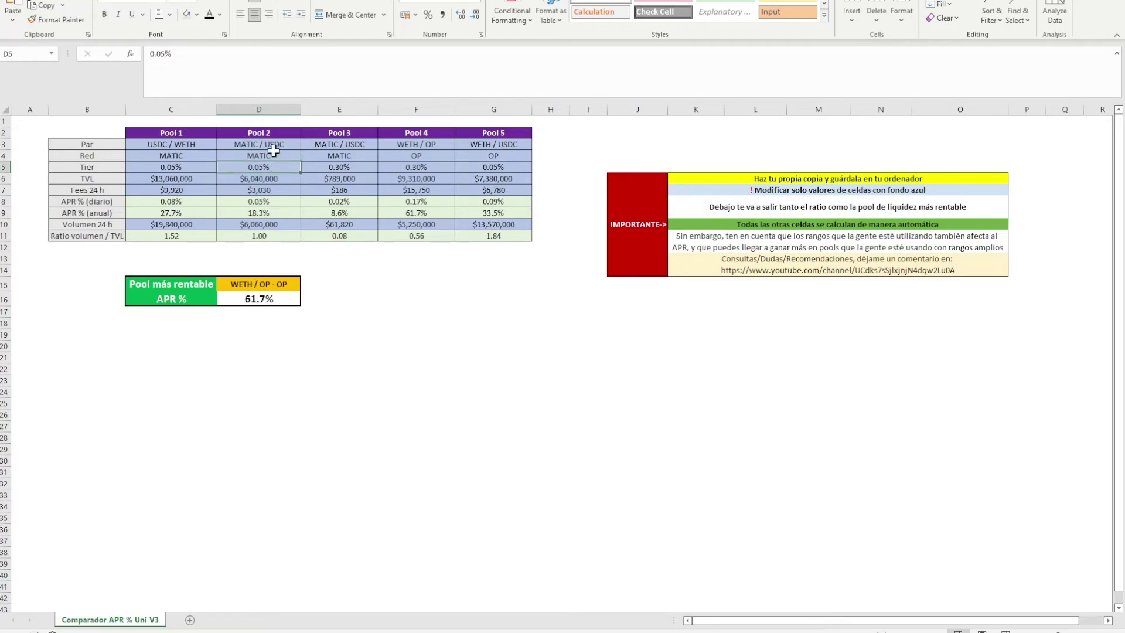
drag(267, 133, 262, 188)
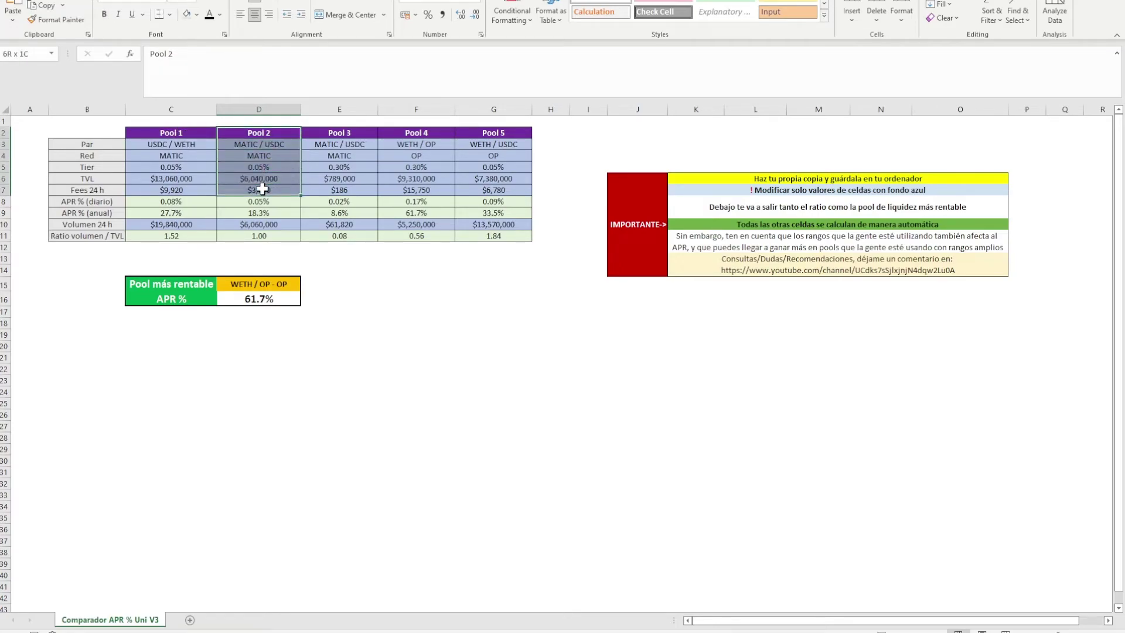
click(261, 167)
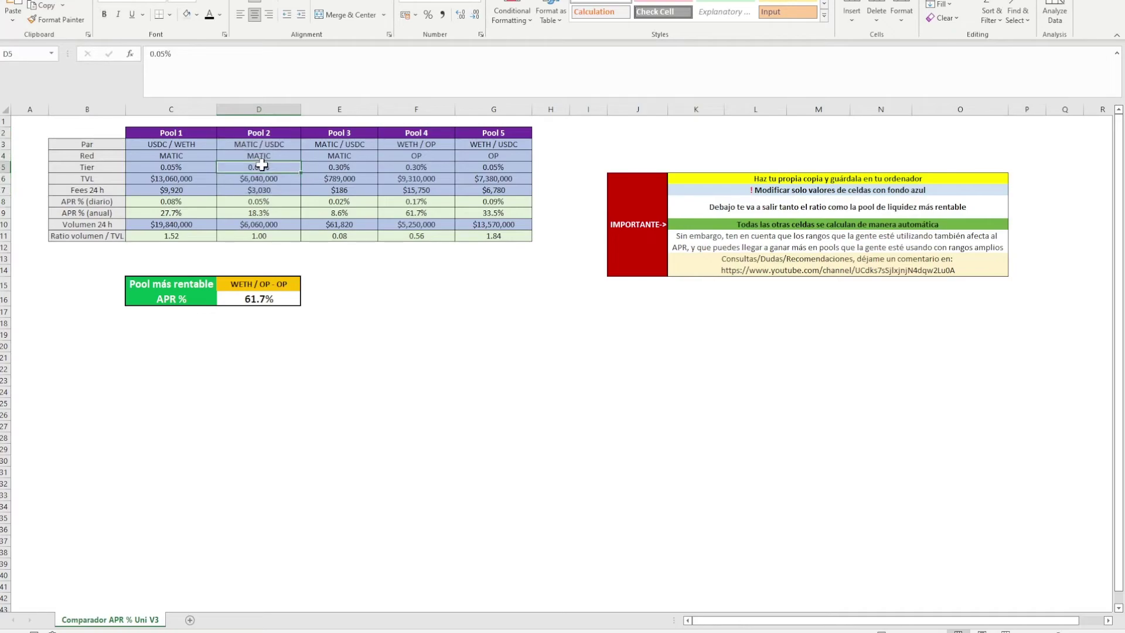
click(315, 169)
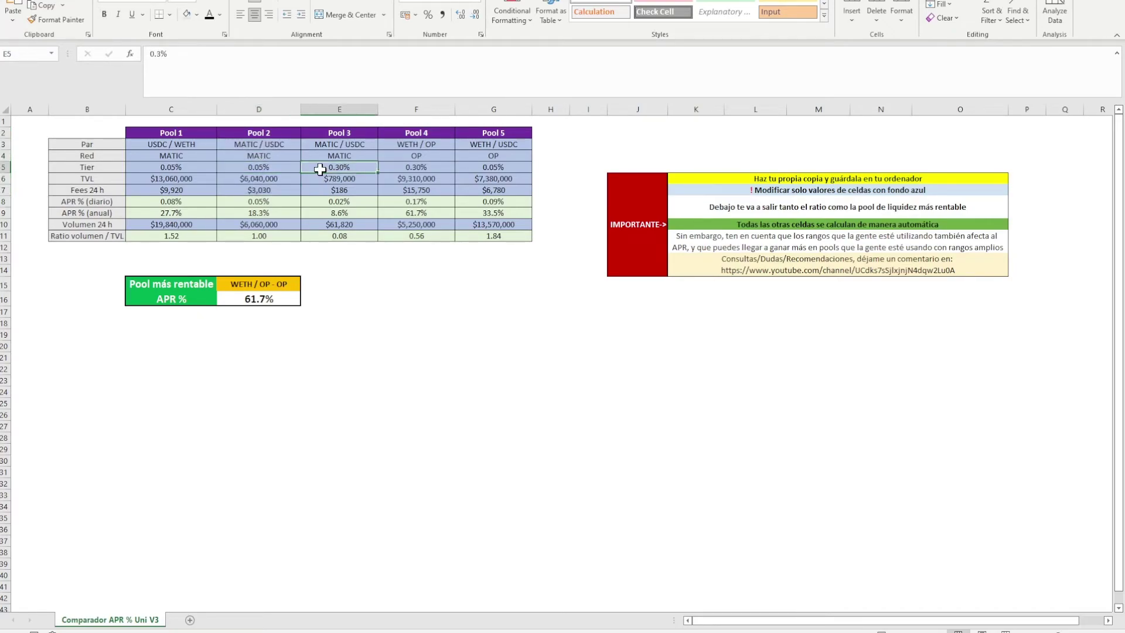
click(322, 189)
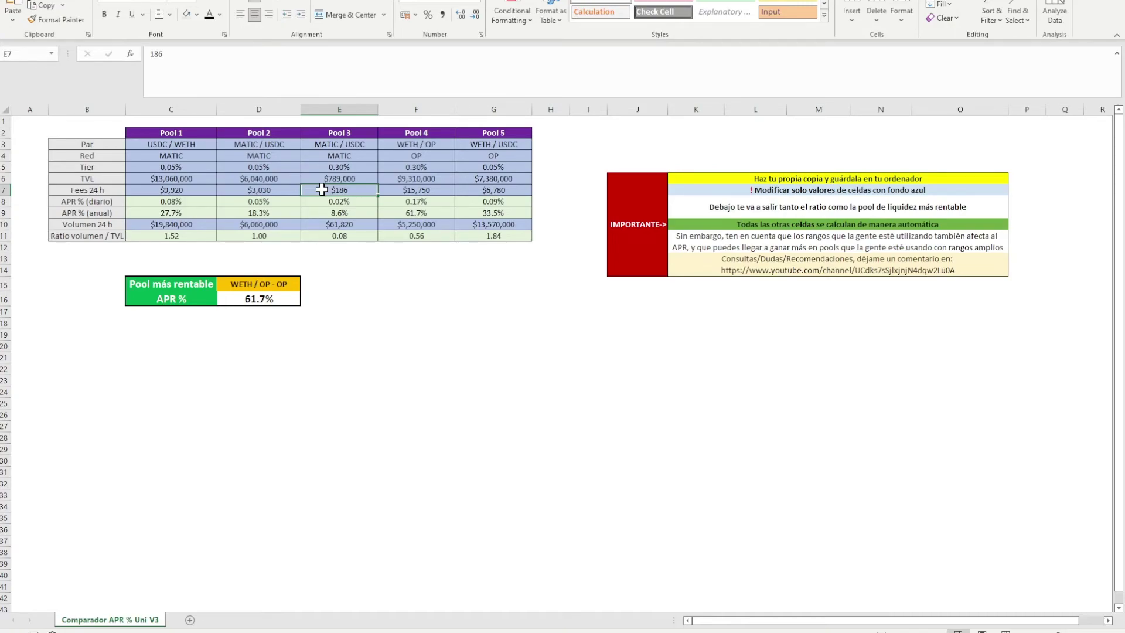
Switch to Uniswap and open the MATIC / USDC 0.05 % liquidity position
key(alt+Tab)
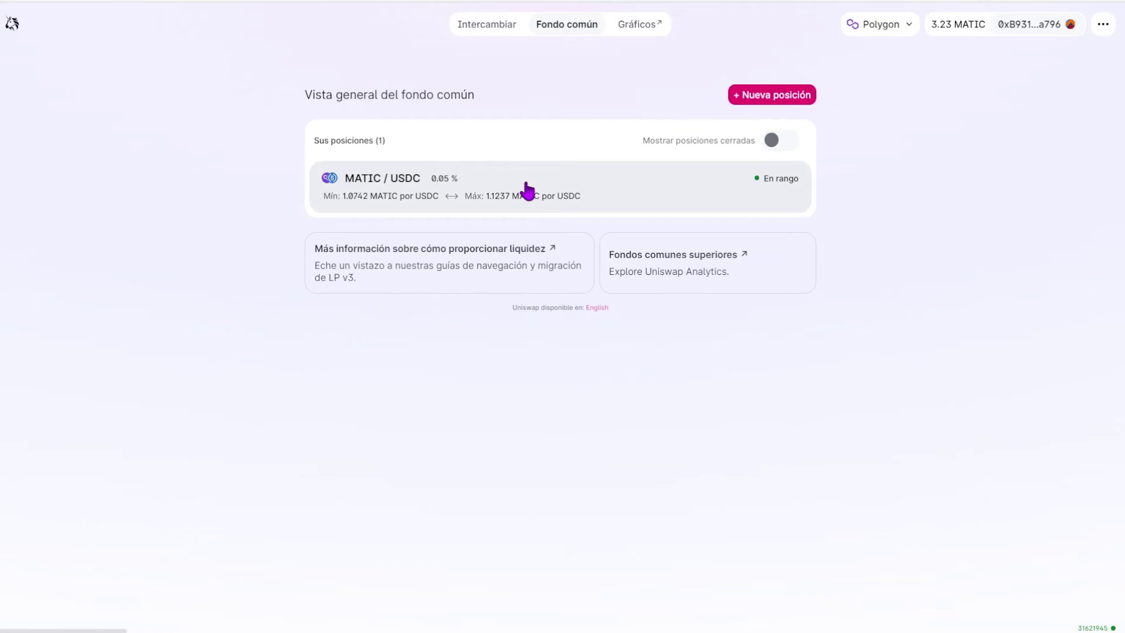
click(527, 191)
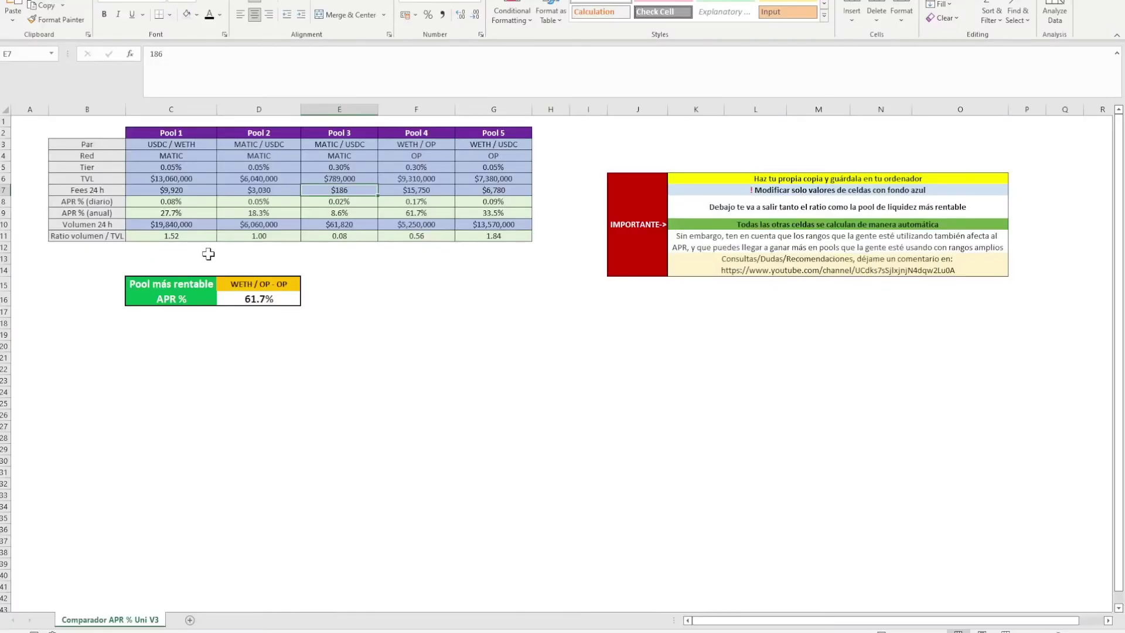
Back in the Excel comparator, review Pool 2's volume/TVL ratio and tier, and compare its column with Pool 1's, including annual APR
click(270, 112)
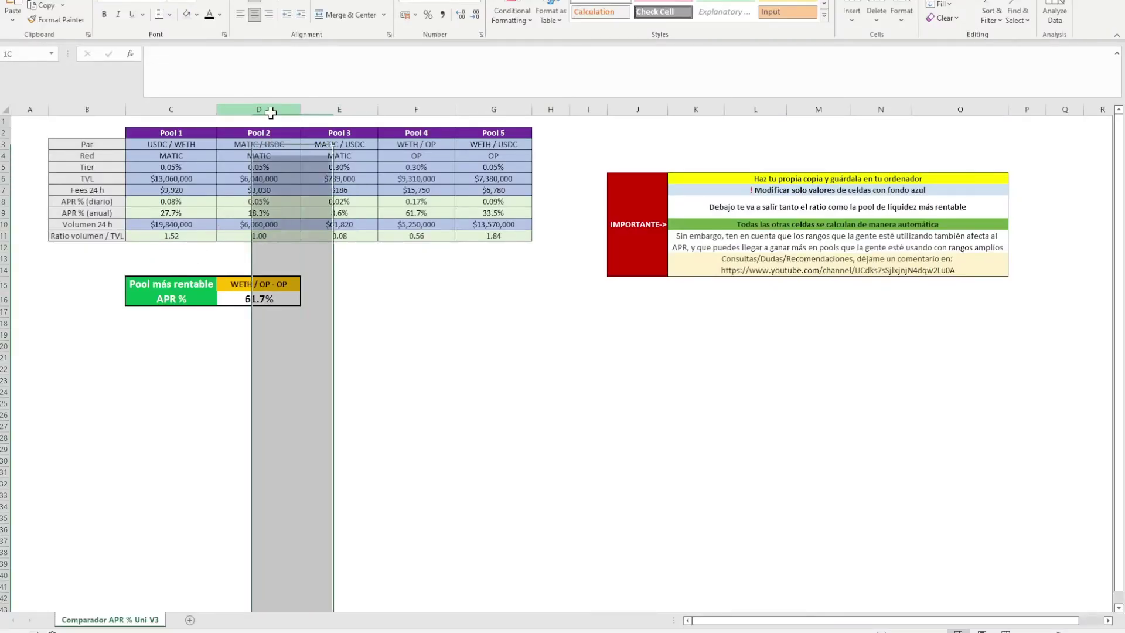
click(256, 234)
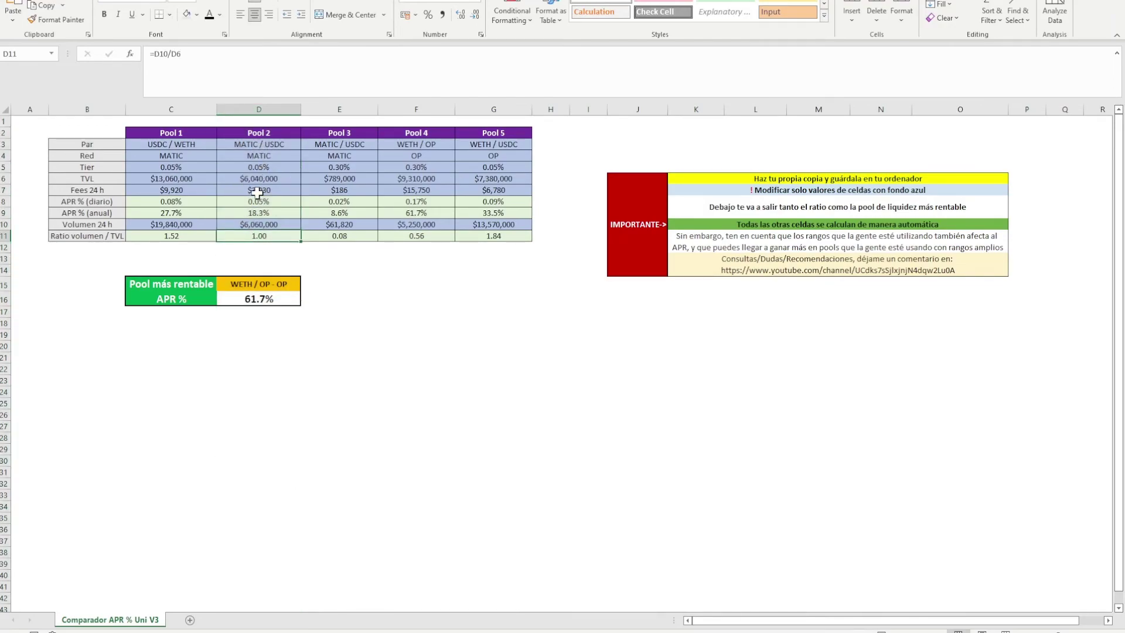
click(185, 156)
click(257, 166)
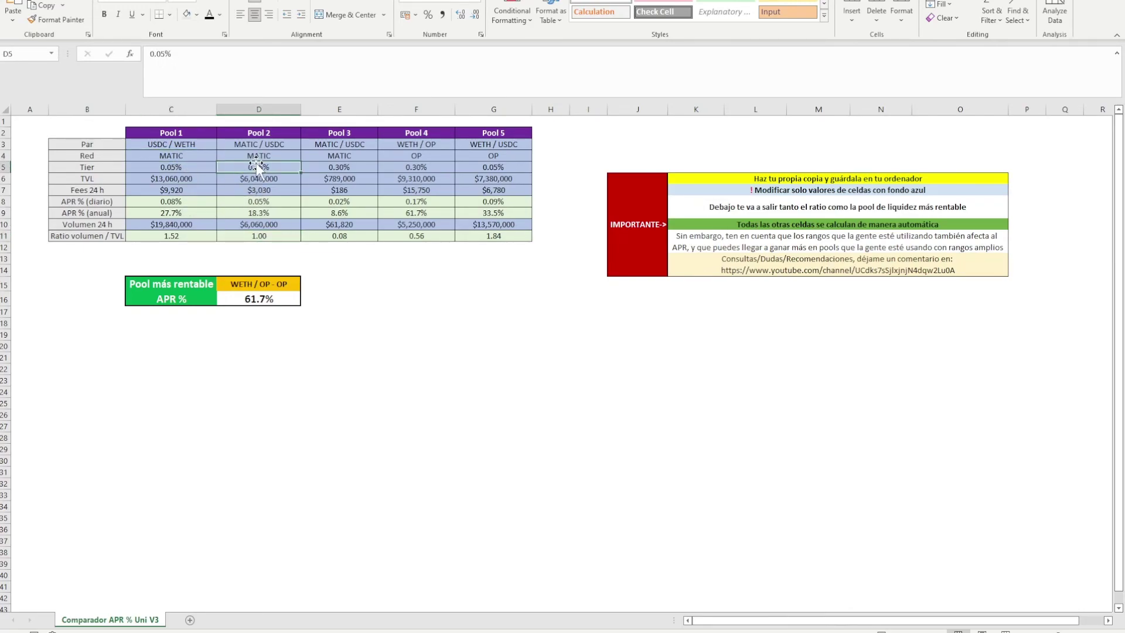
drag(167, 110, 239, 112)
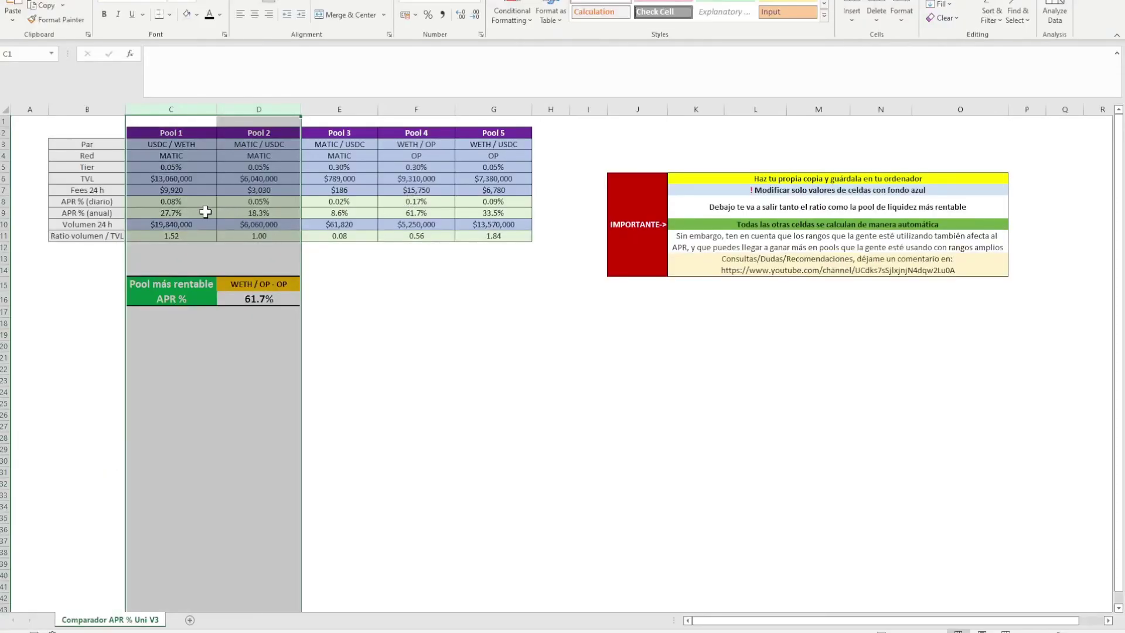
click(208, 215)
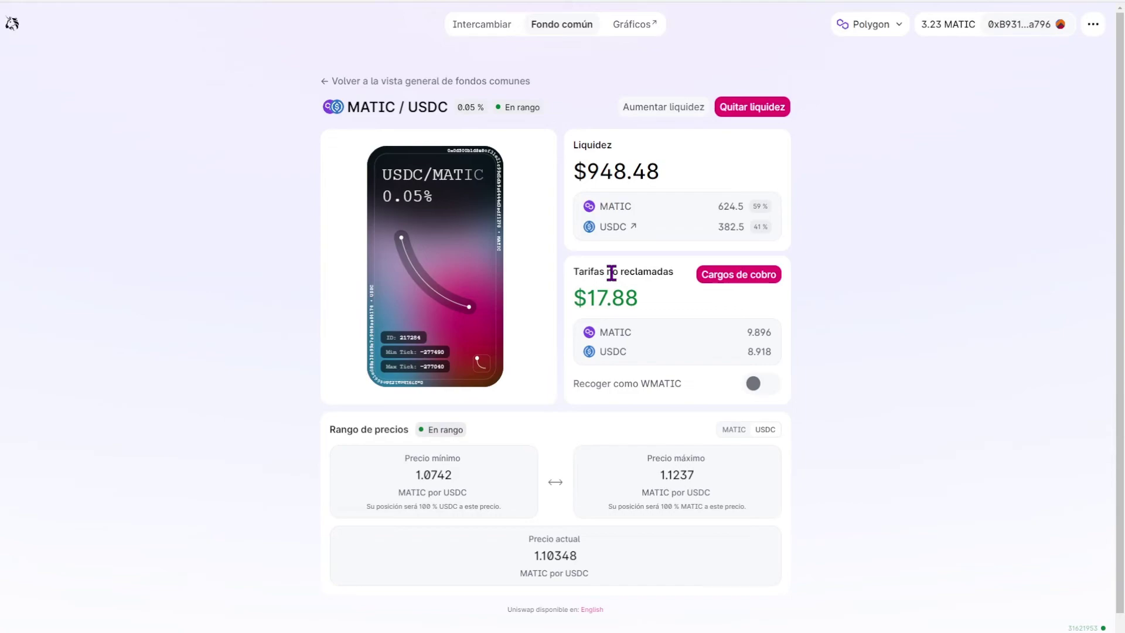
In the Uniswap position, show the price range in USDC per MATIC and examine its minimum and maximum prices
click(729, 431)
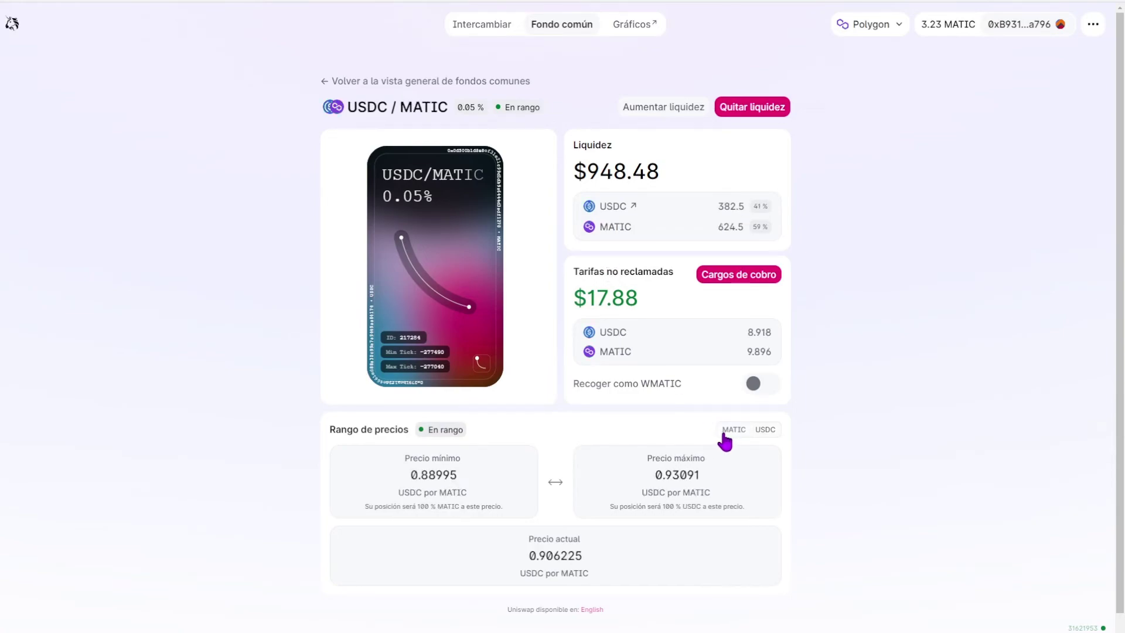
scroll(402, 488, down, 1)
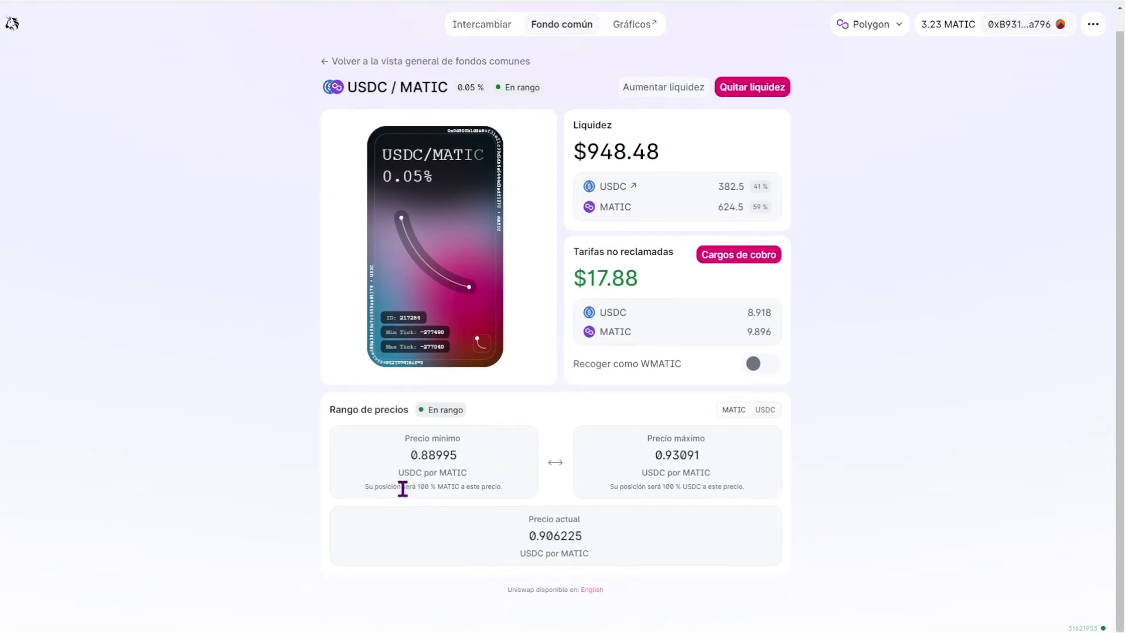
double_click(413, 457)
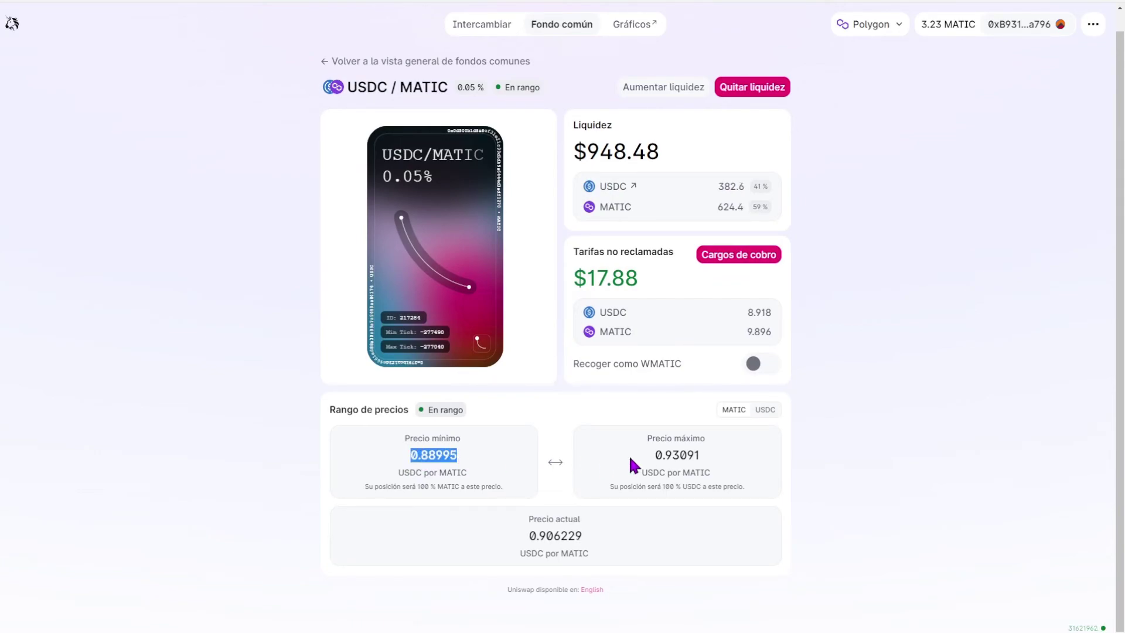
drag(655, 455, 705, 463)
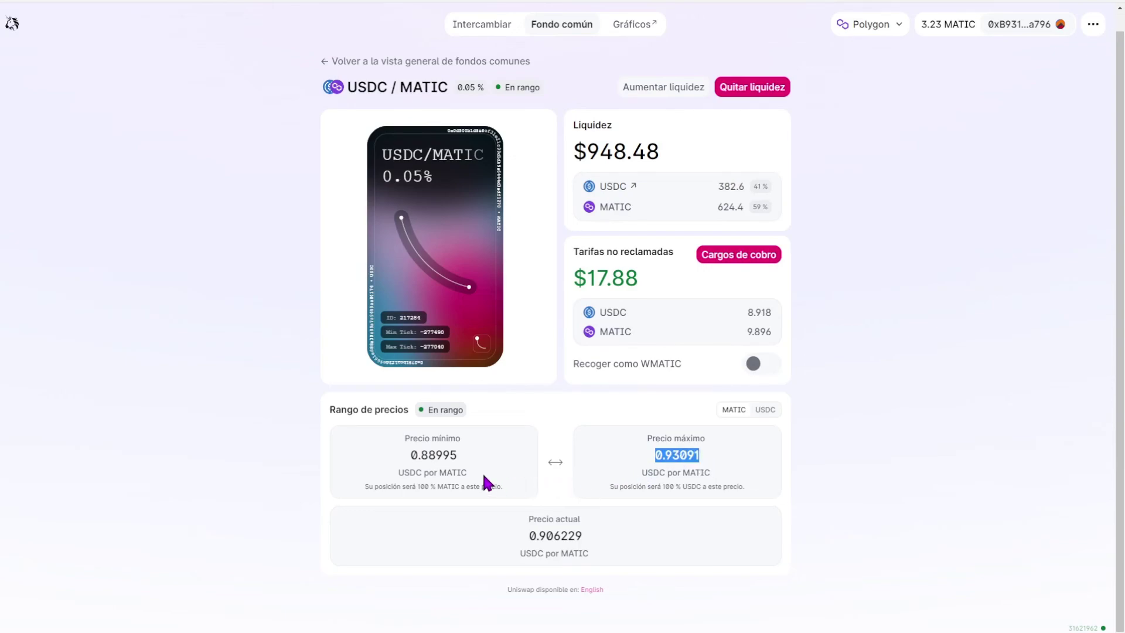